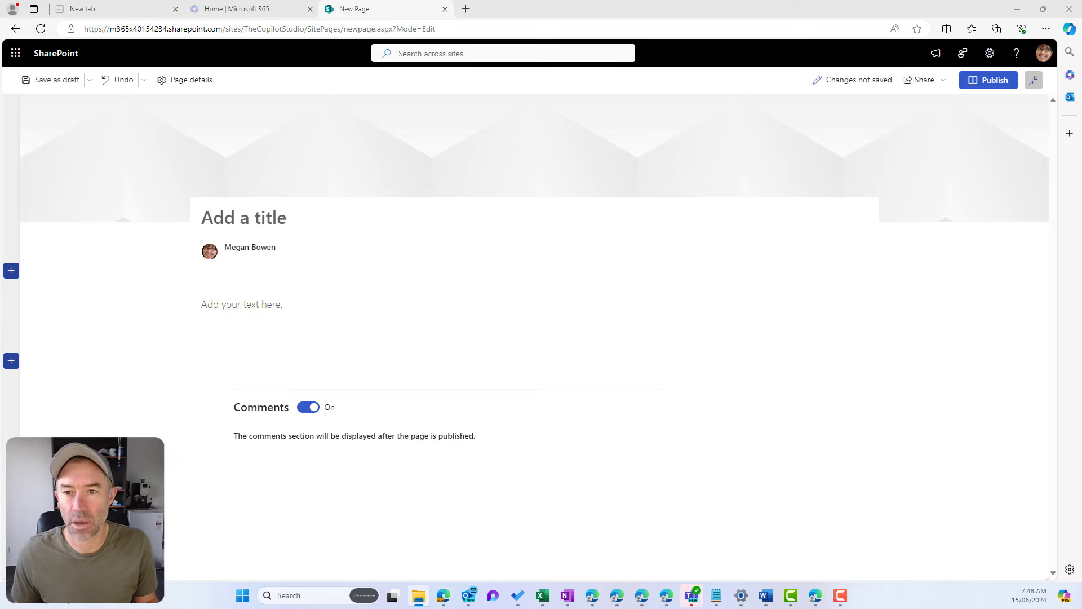
Title the page "Five Easy Ways to Use Copilot", removing the "Week 1 -" prefix from the entered text
left_click(367, 190)
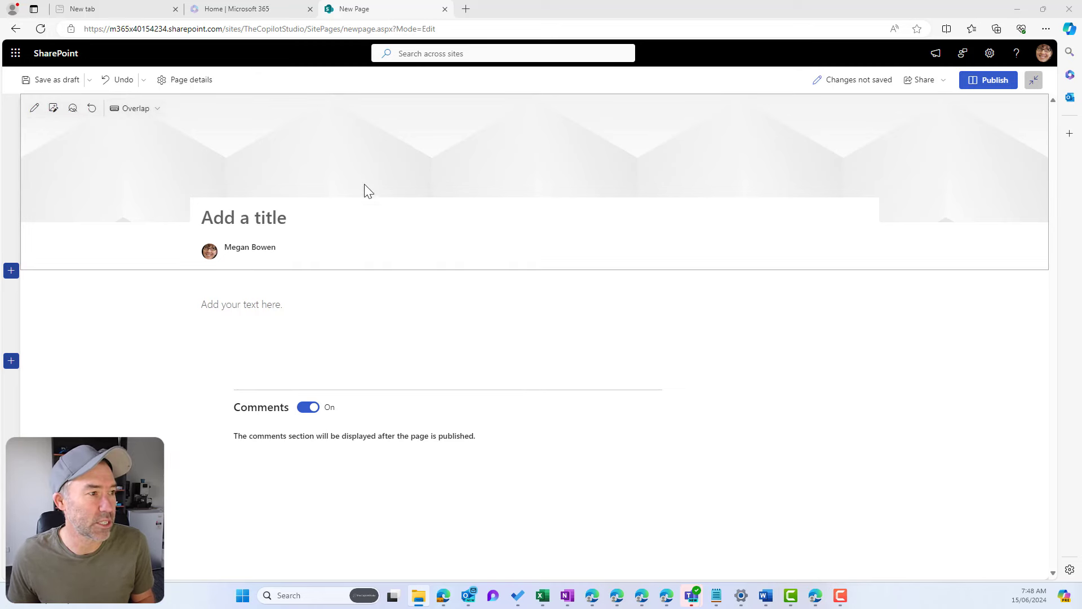
left_click(297, 220)
type("Week 1 - Five Easy Ways to Use Copilot")
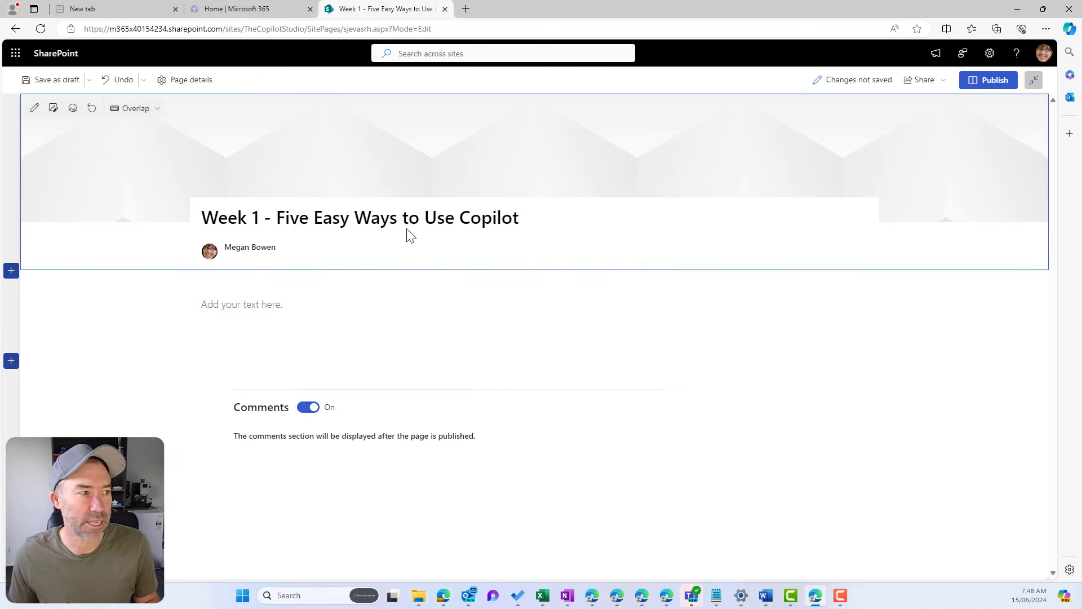
left_click_drag(275, 216, 171, 234)
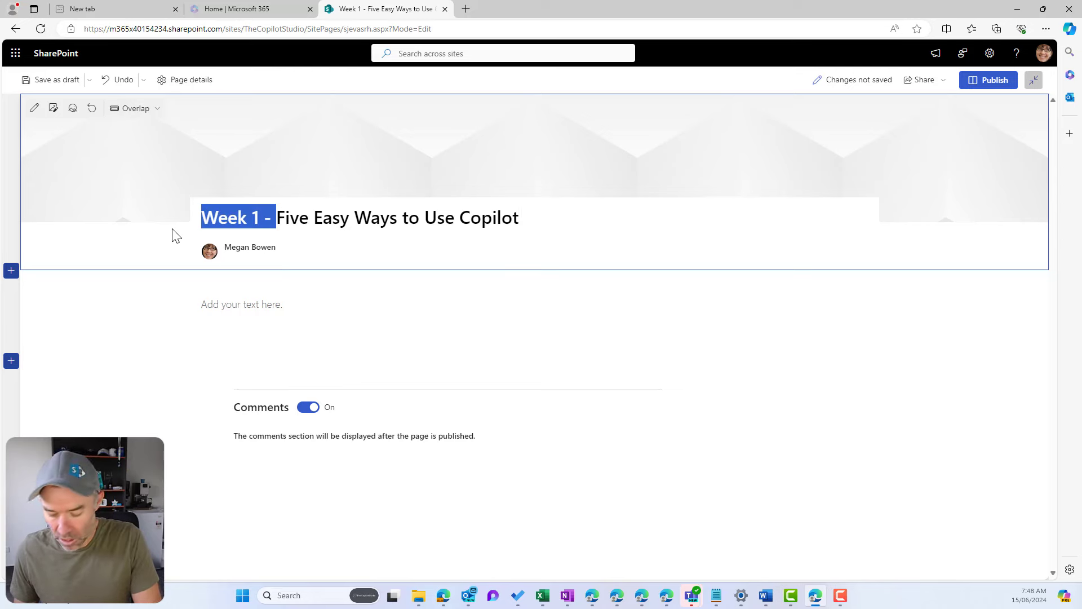
key("BackSpace")
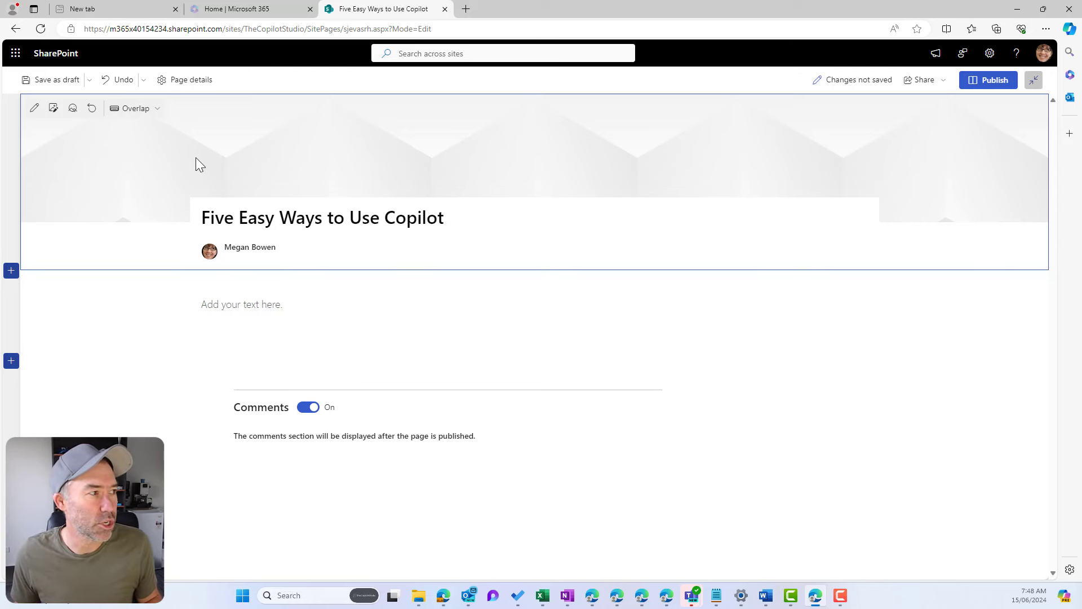
Set the title area's banner image to the recent image 3693-Copilot_Outlook_Post_Hero_Landscape
left_click(58, 112)
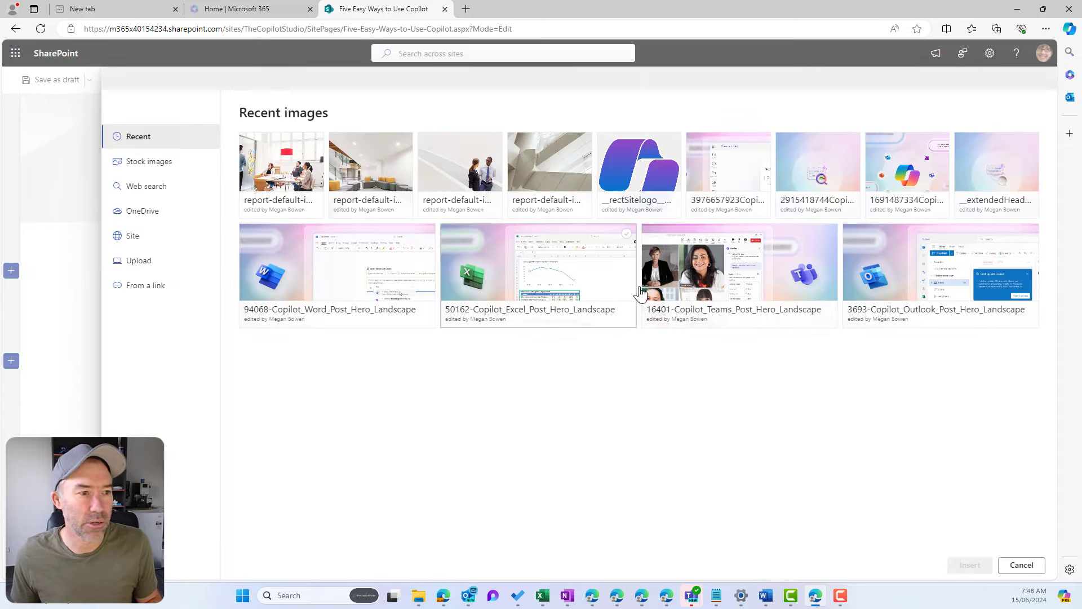
left_click(914, 291)
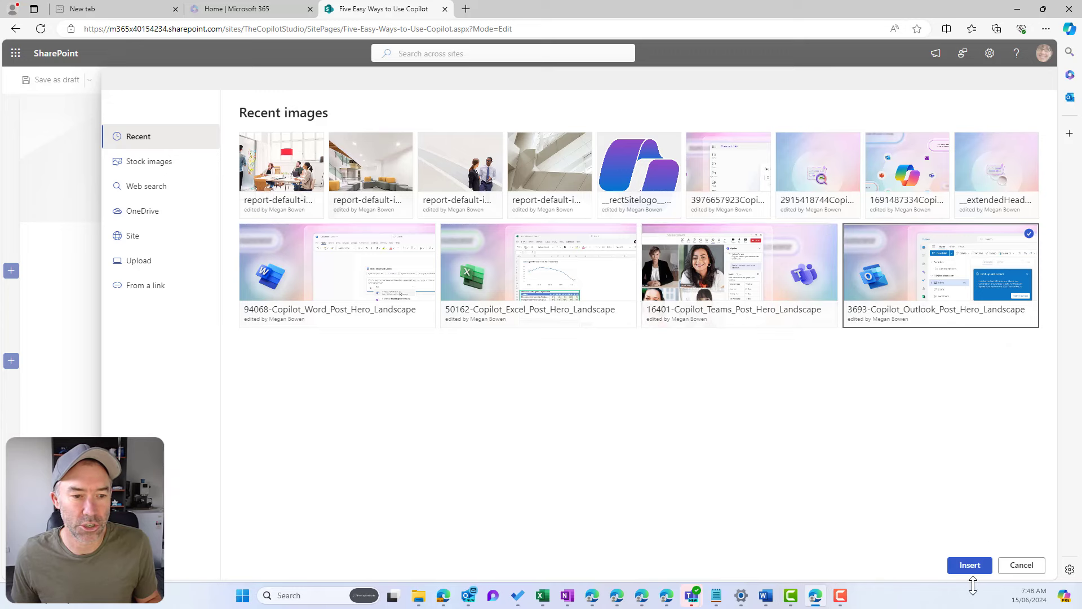
left_click(971, 566)
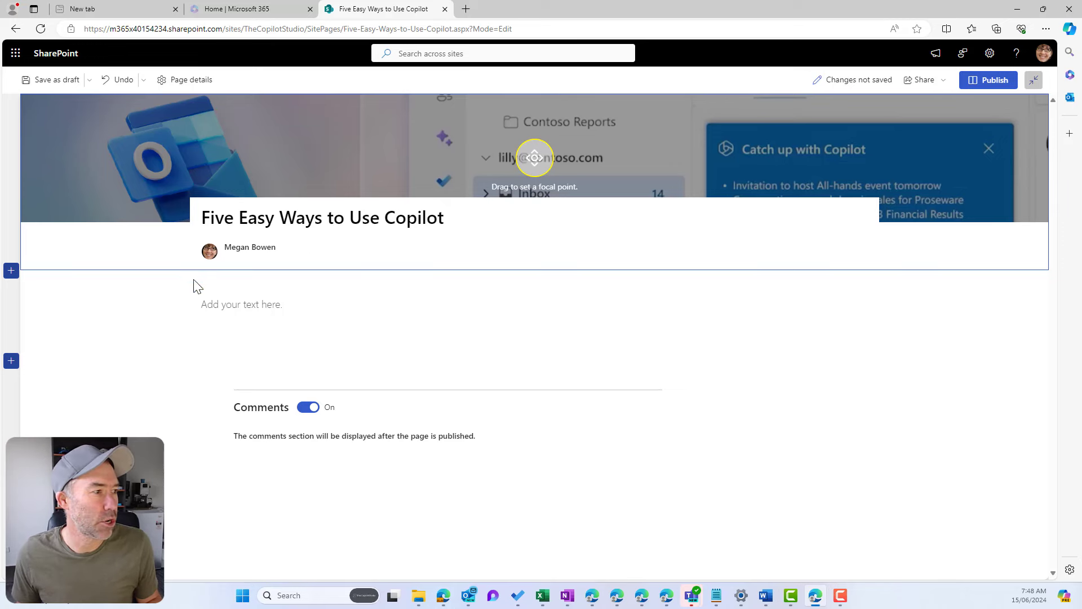
left_click(52, 308)
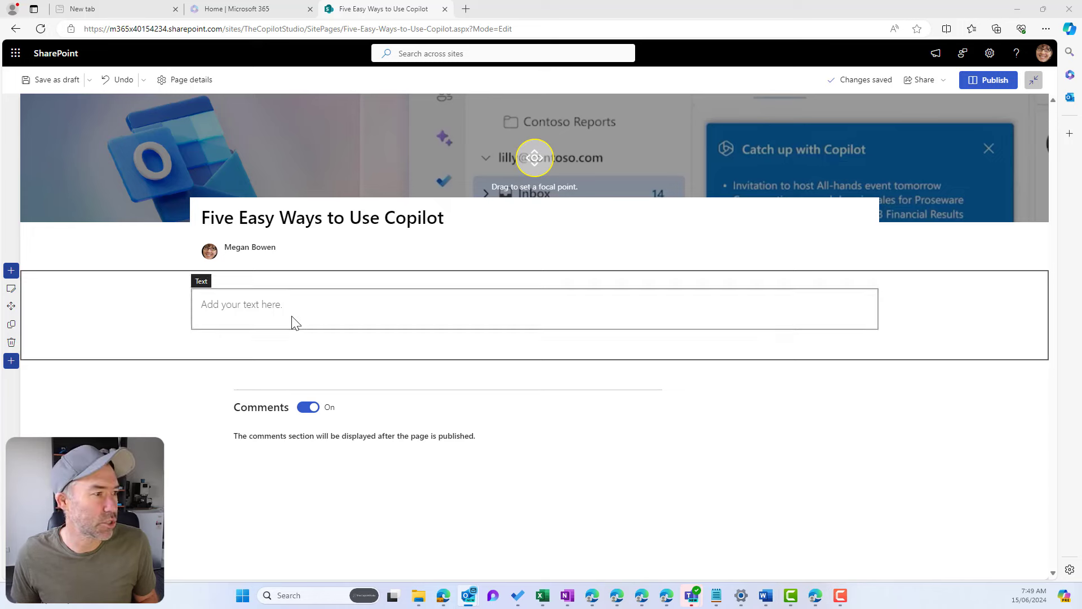
Paste "Stick to the important stuff. Let Copilot help with the rest." as plain text into the text block and join it into one line
left_click(270, 304)
right_click(268, 306)
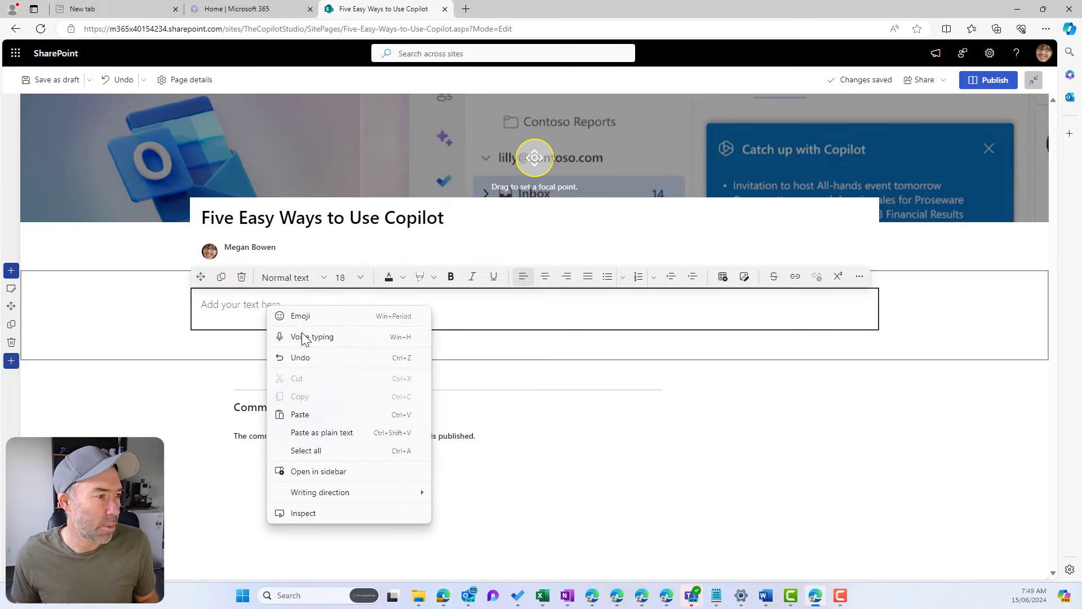
left_click(327, 433)
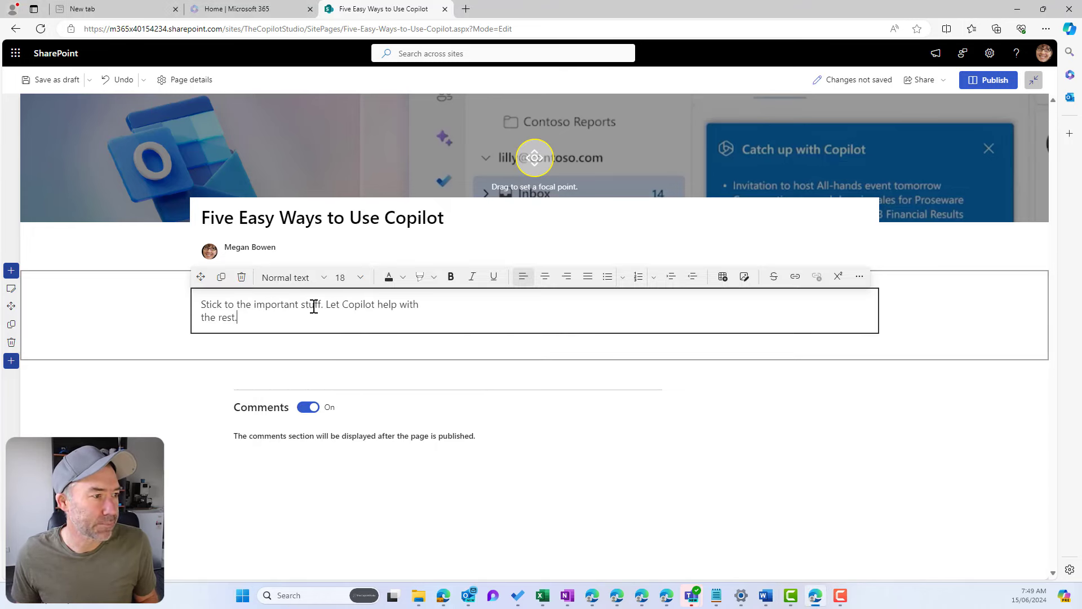
left_click(203, 318)
key("BackSpace")
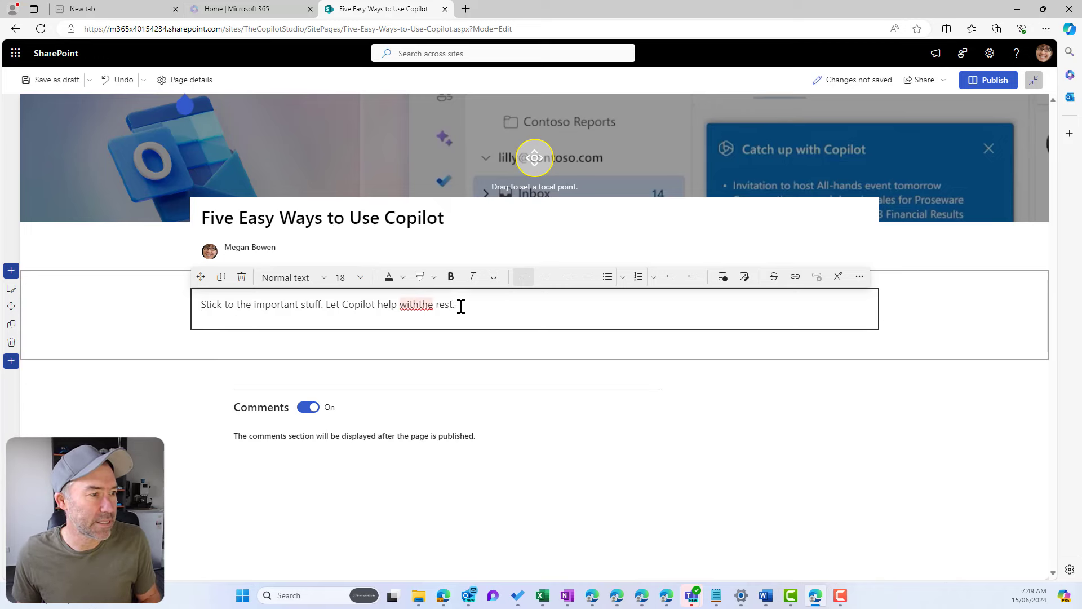
Format the line "Stick to the important stuff. Let Copilot help with the rest." as Heading 2
left_click_drag(461, 306, 201, 305)
left_click(288, 276)
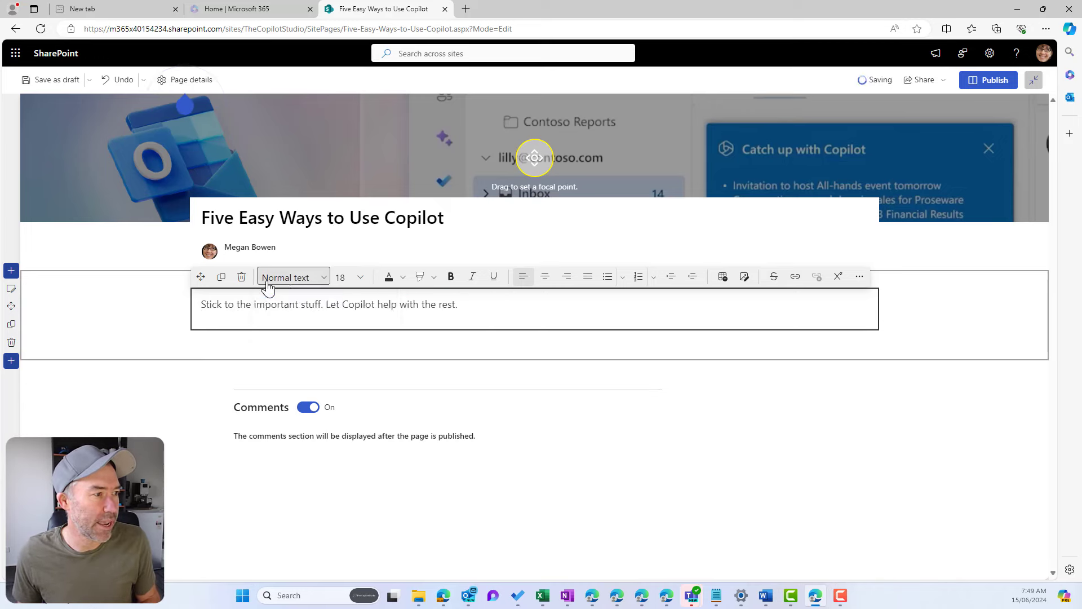
left_click(285, 296)
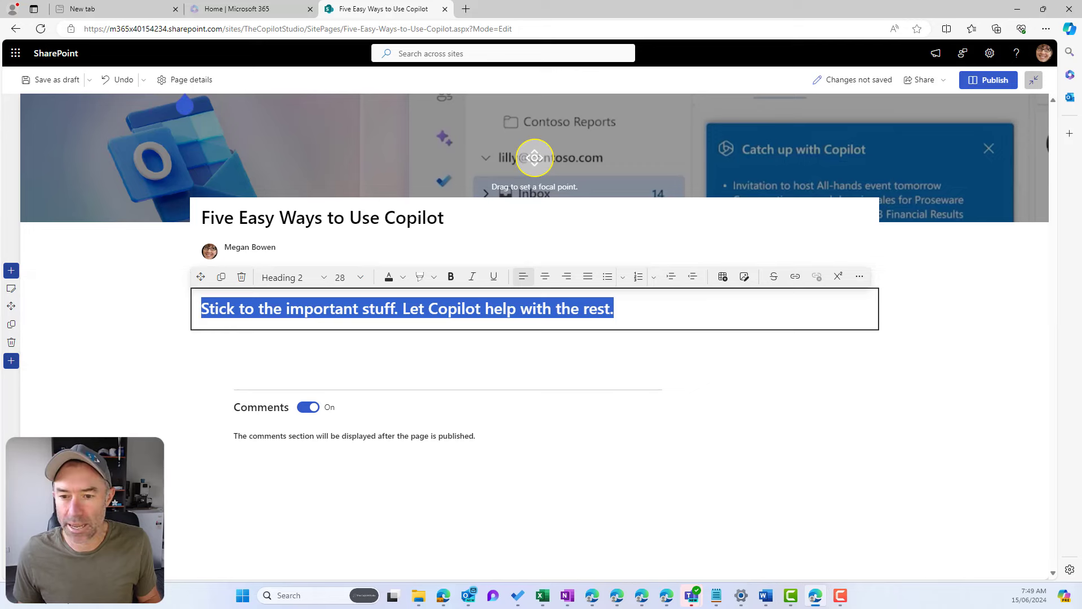
Add the introductory paragraph beginning "Copilot is now a part of the apps that you use every day." below the heading
key("alt+Tab")
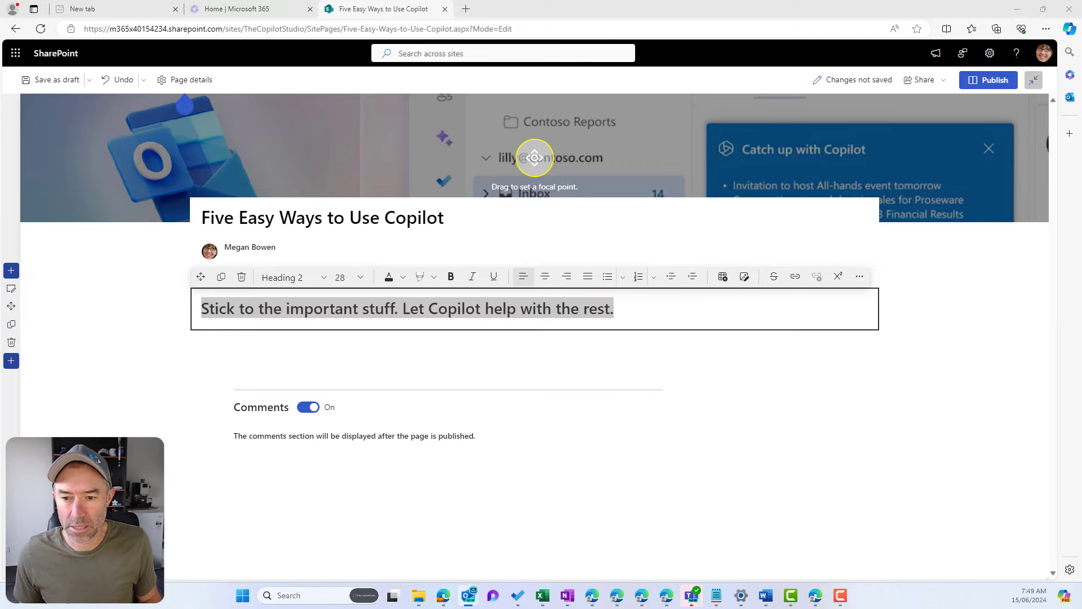
left_click(645, 302)
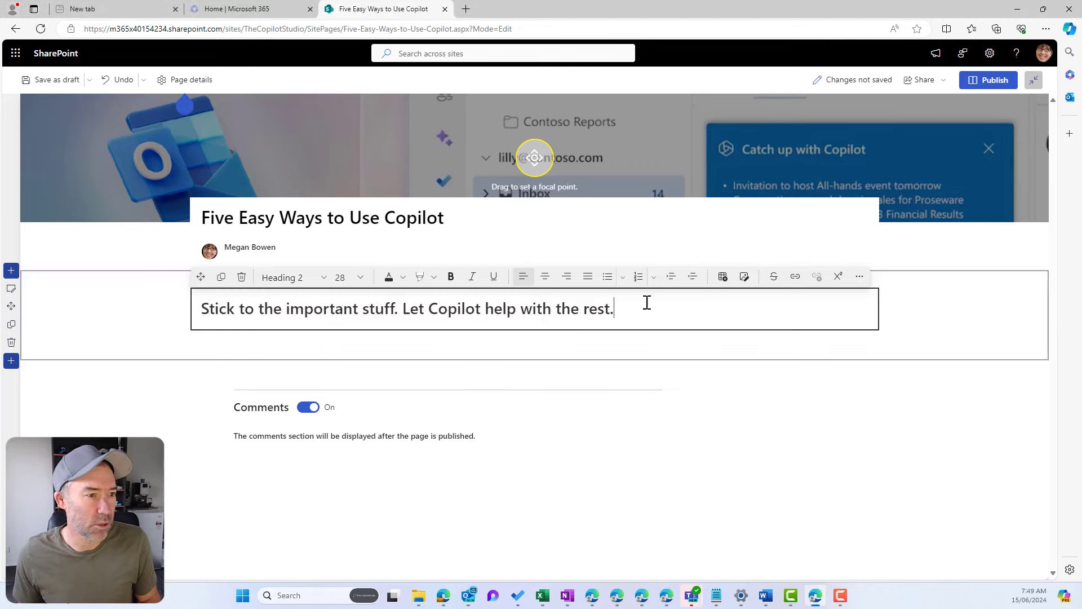
key("Return")
type("Copilot is now a part of the apps that you use every day. It works alongside you to help out with tedious or repetitive tasks, so you can get your most important work done, faster and easier.")
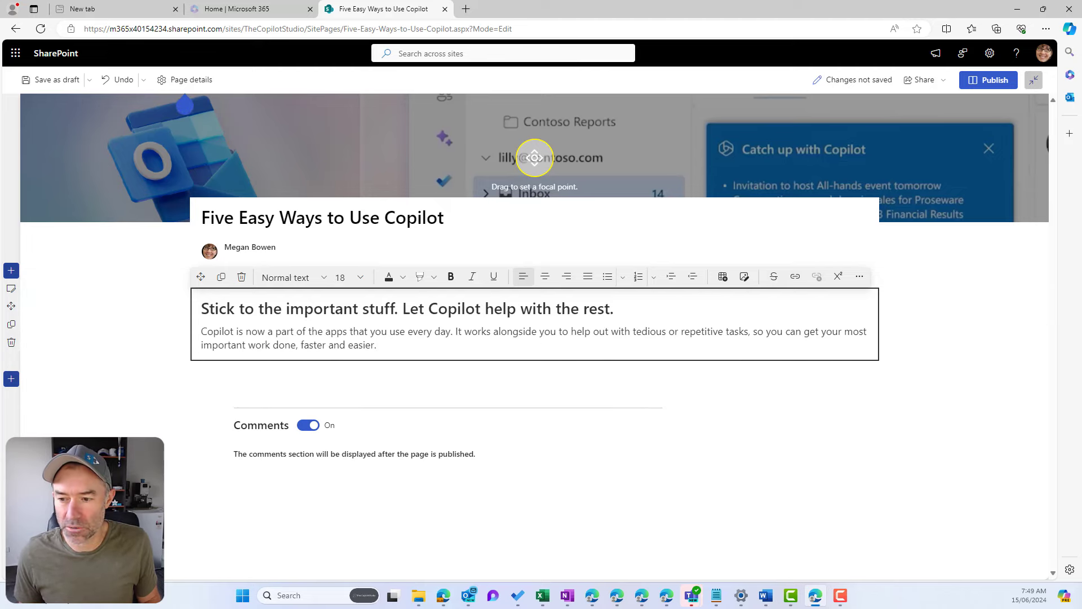
Add the five Copilot uses below the introduction, from "Catch up on Teams meetings" to "Collate information and insights across your content using Microsoft Copilot"
key("alt+Tab")
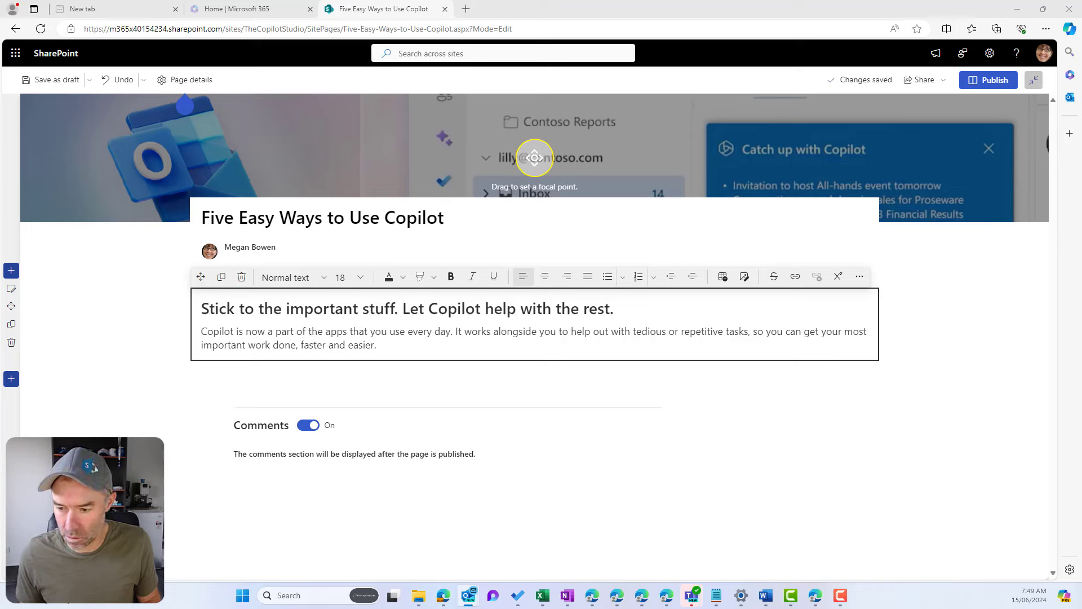
left_click(418, 345)
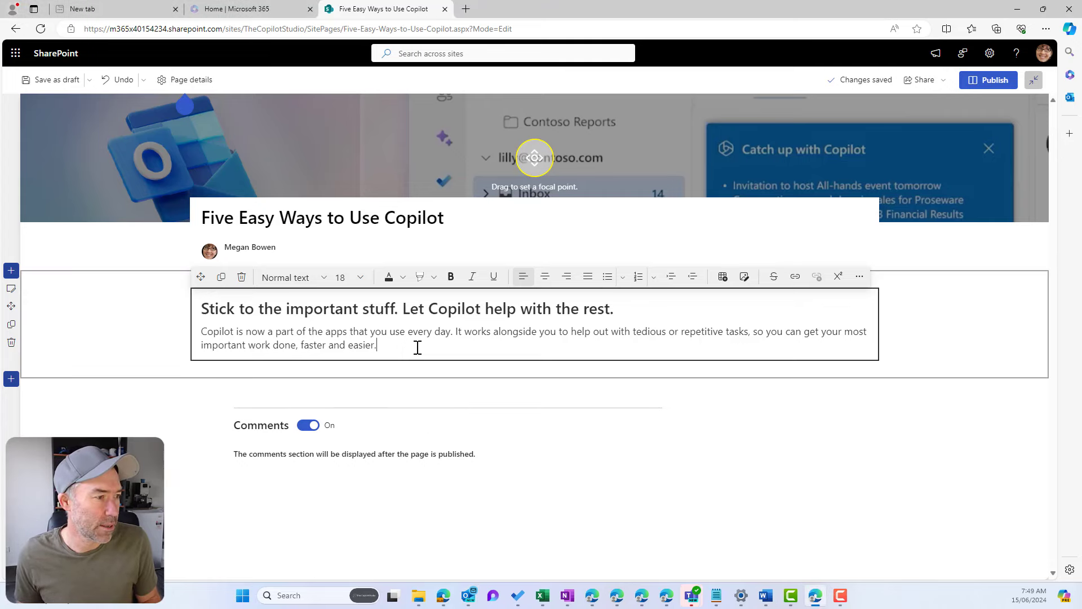
key("Return")
type("Catch up on Teams meetings you missed in a fraction of the time. Jumpstart the creative process of drafting a Word document. Quickly summarize a long email thread in Outlook. Transform a document into a PowerPoint presentation. Collate information and insights across your content using Microsoft Copilot")
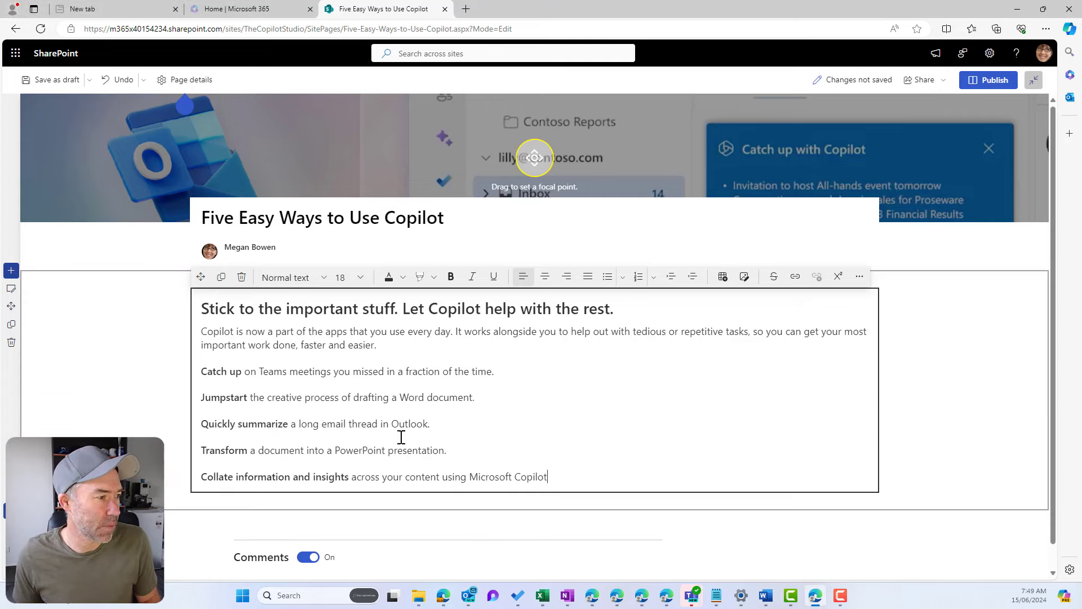
Add a one-column section below the existing text and insert a Text web part in it
scroll(574, 468, "down", 1)
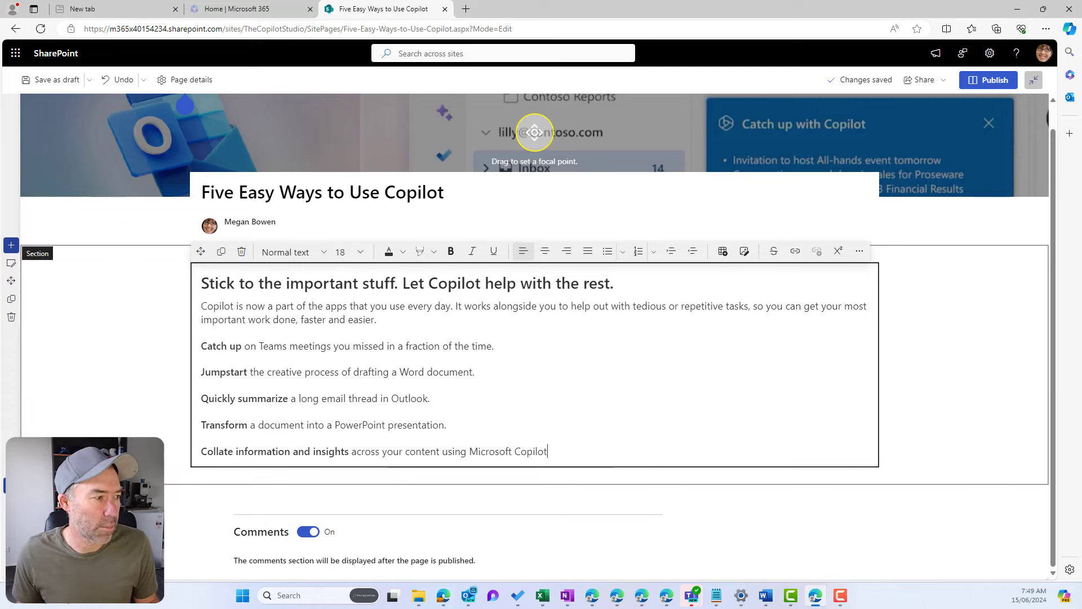
left_click(10, 245)
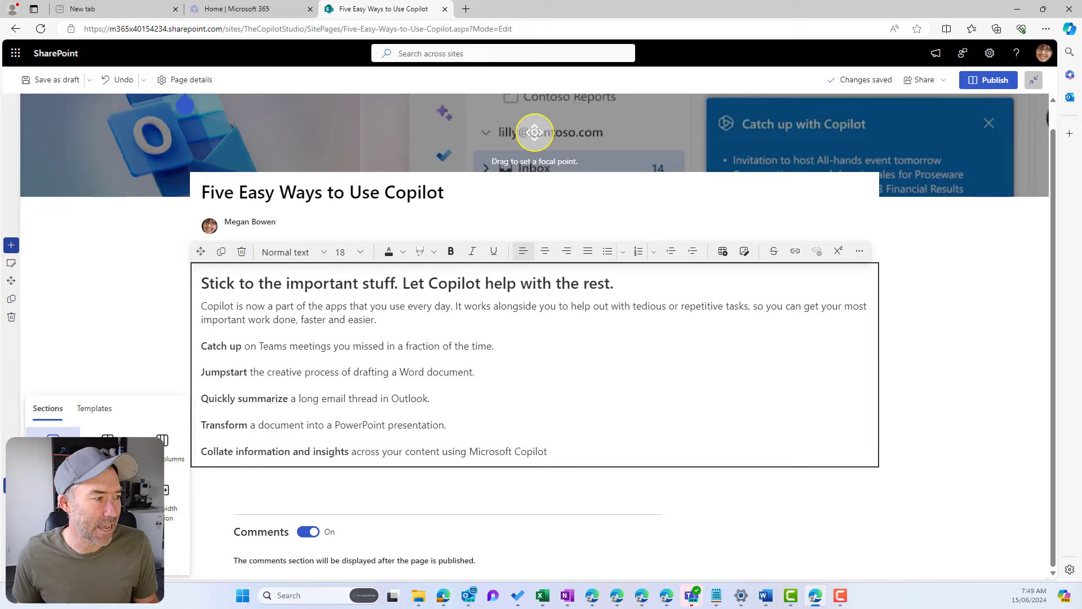
left_click(52, 451)
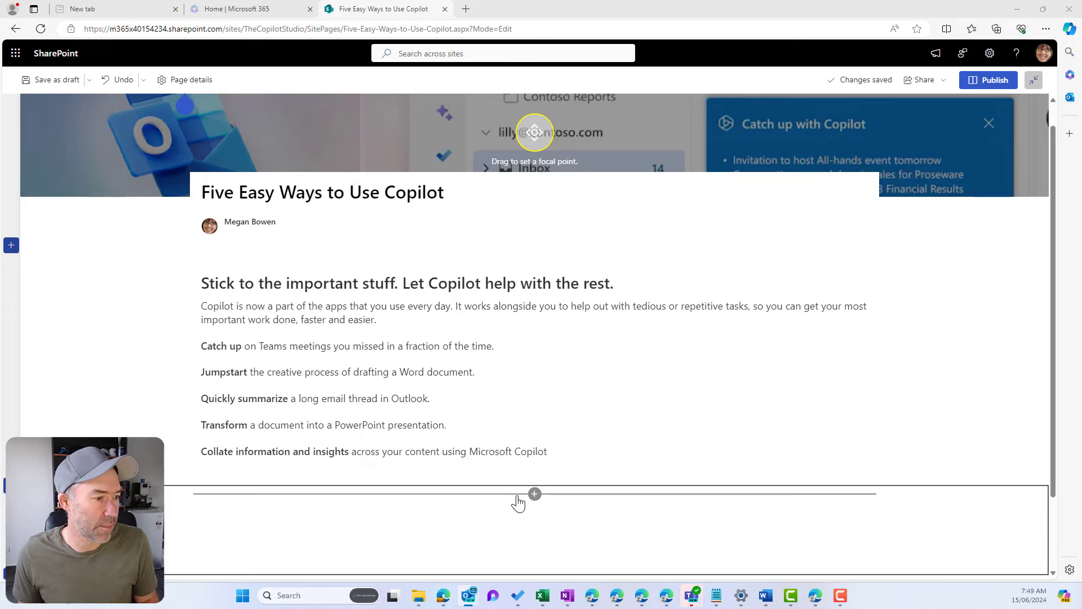
left_click(516, 497)
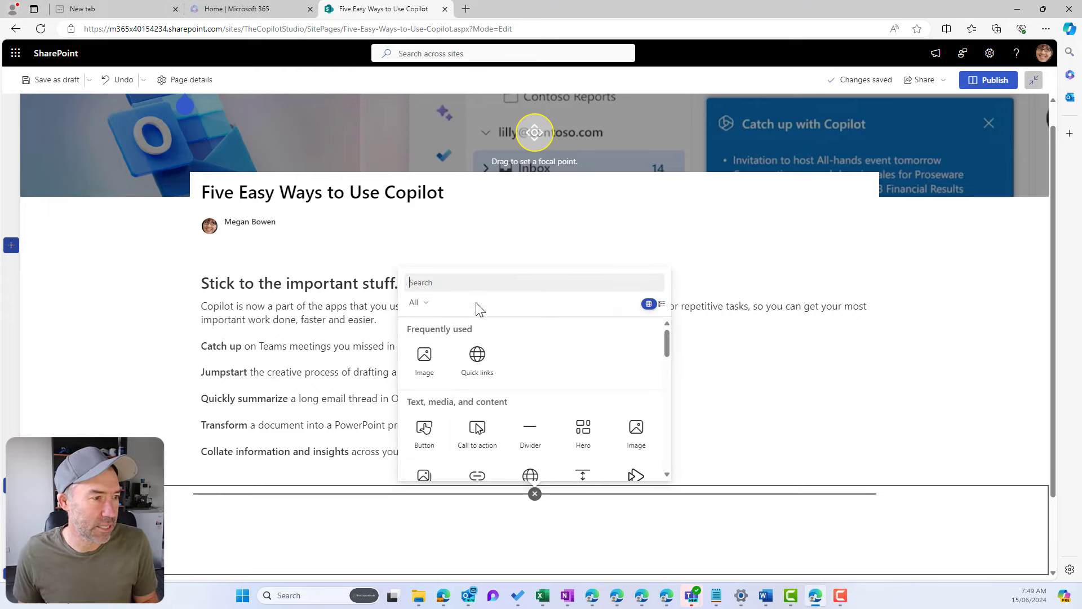
type("te")
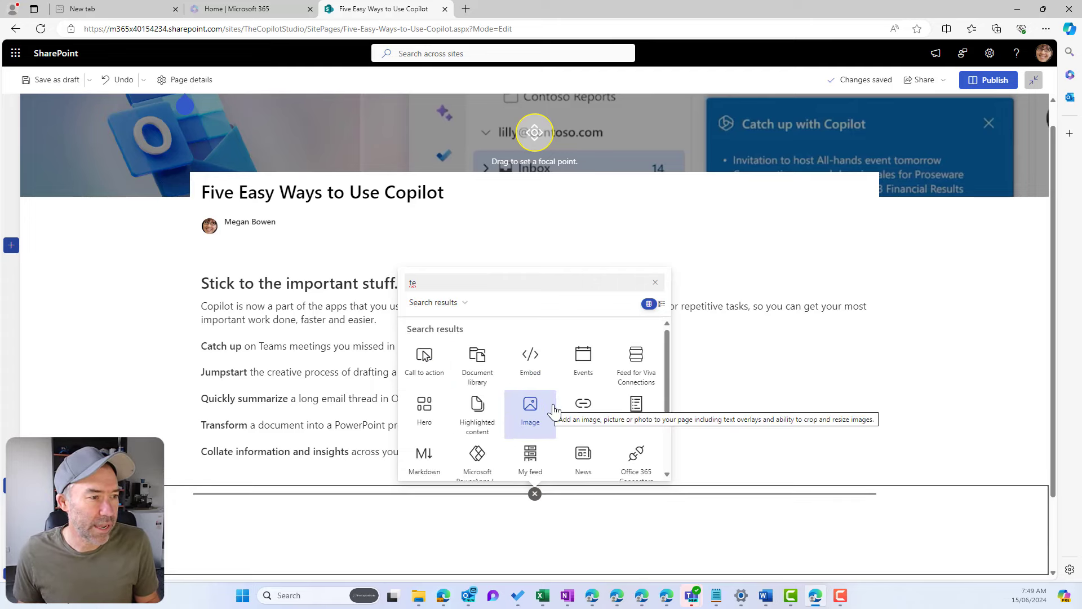
type("x")
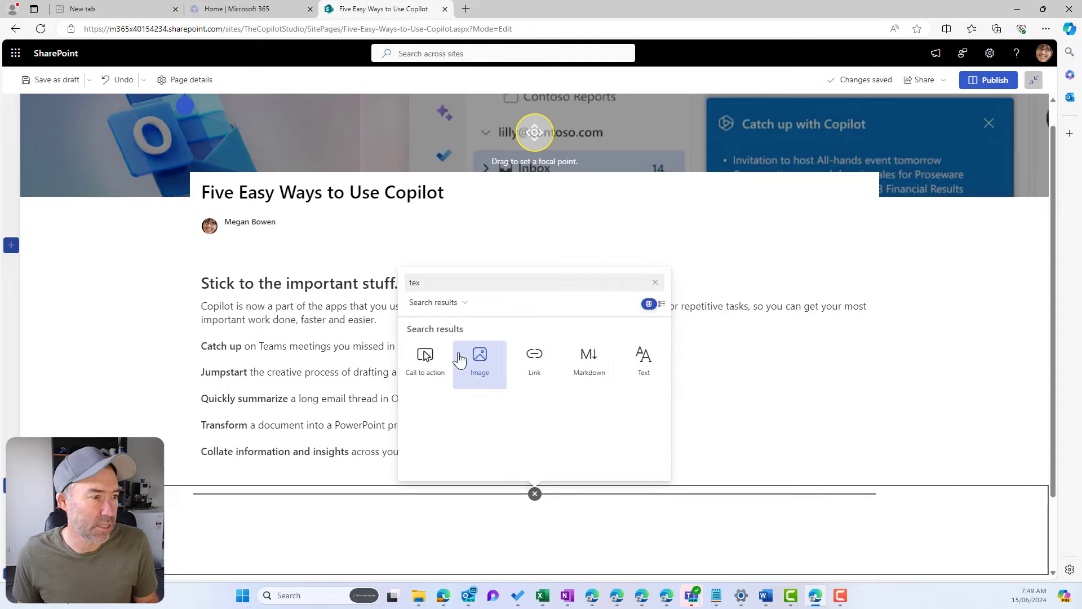
left_click(642, 364)
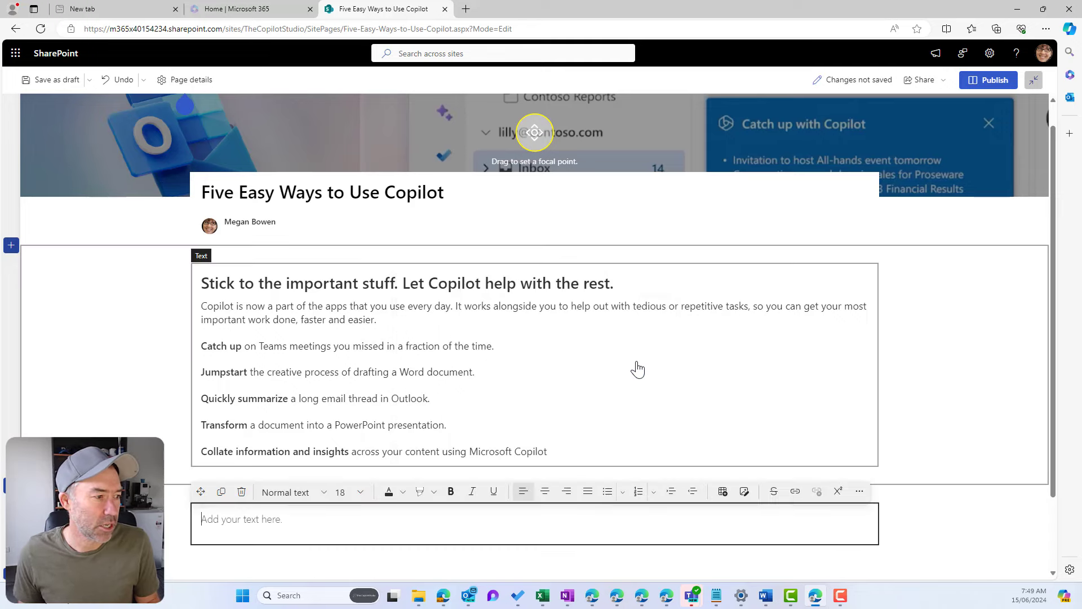
Add "1. Catch up on Teams meetings you missed in a fraction of the time" to the new text block and format it as Heading 2
type("1. Catch up on Teams meetings you missed in a fraction of the time")
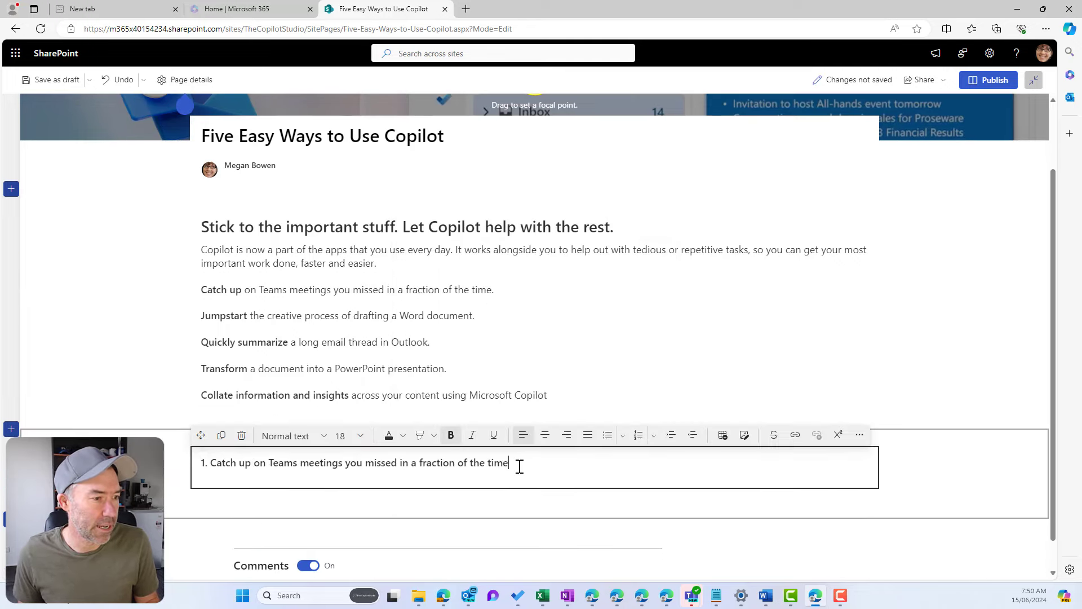
left_click_drag(519, 466, 193, 459)
left_click(293, 435)
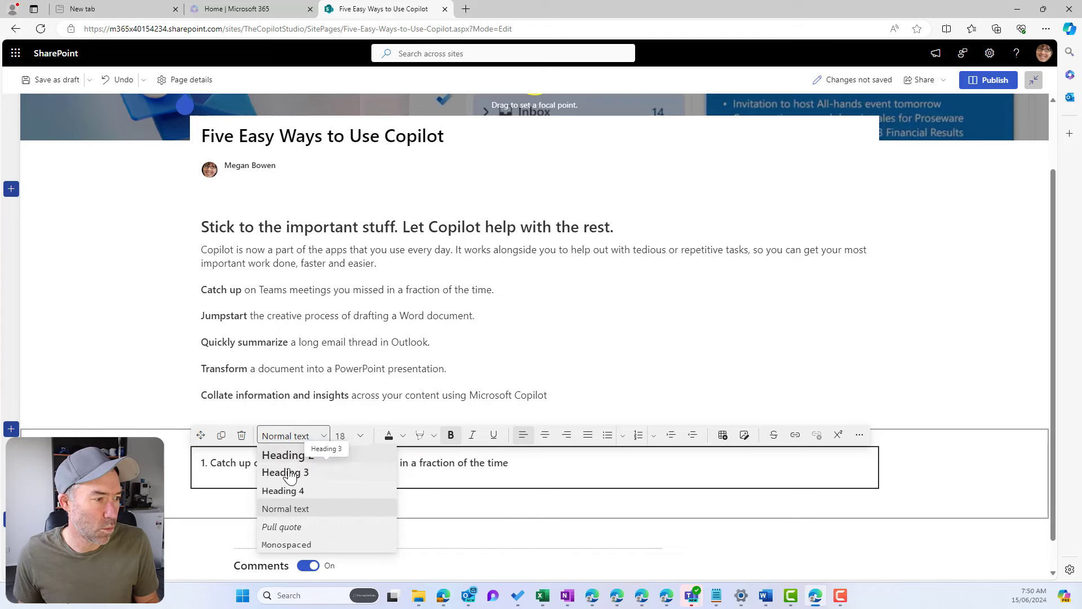
left_click(285, 455)
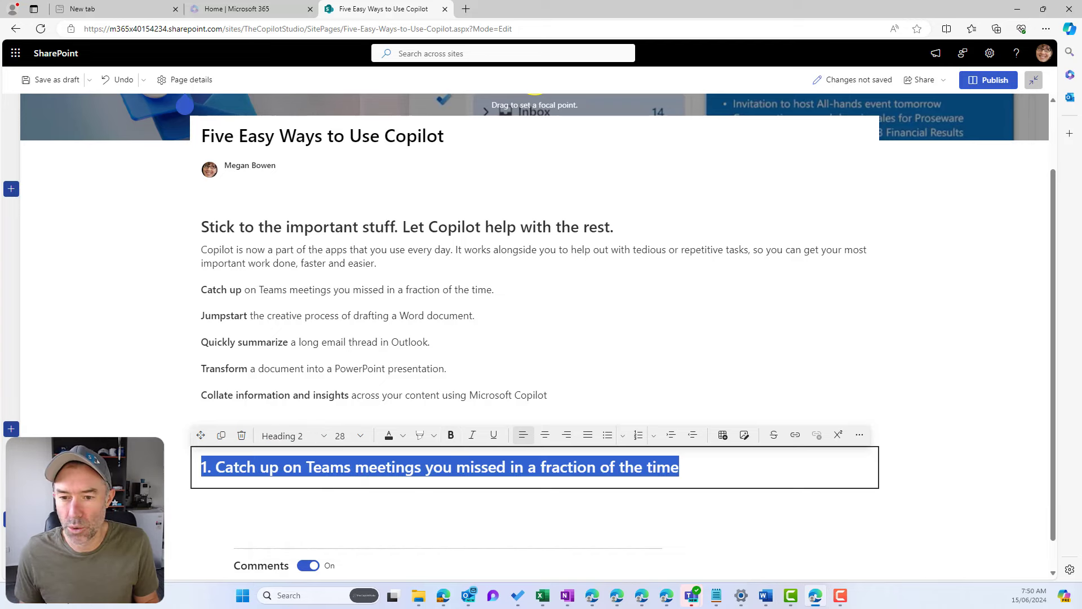
key("alt+Tab")
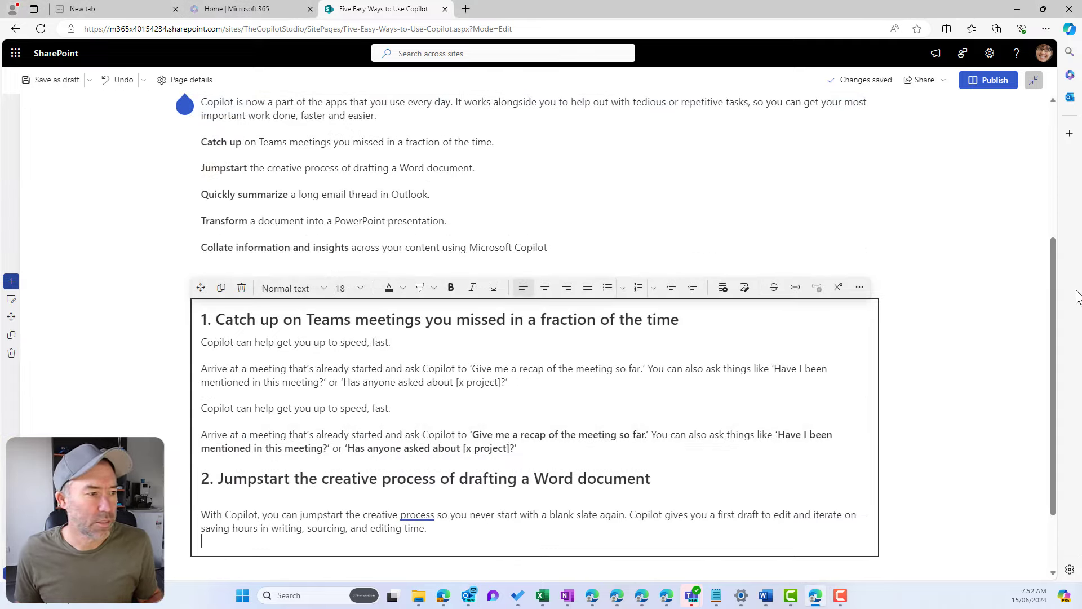
Open the section settings for the section containing the numbered Copilot headings
left_click(960, 365)
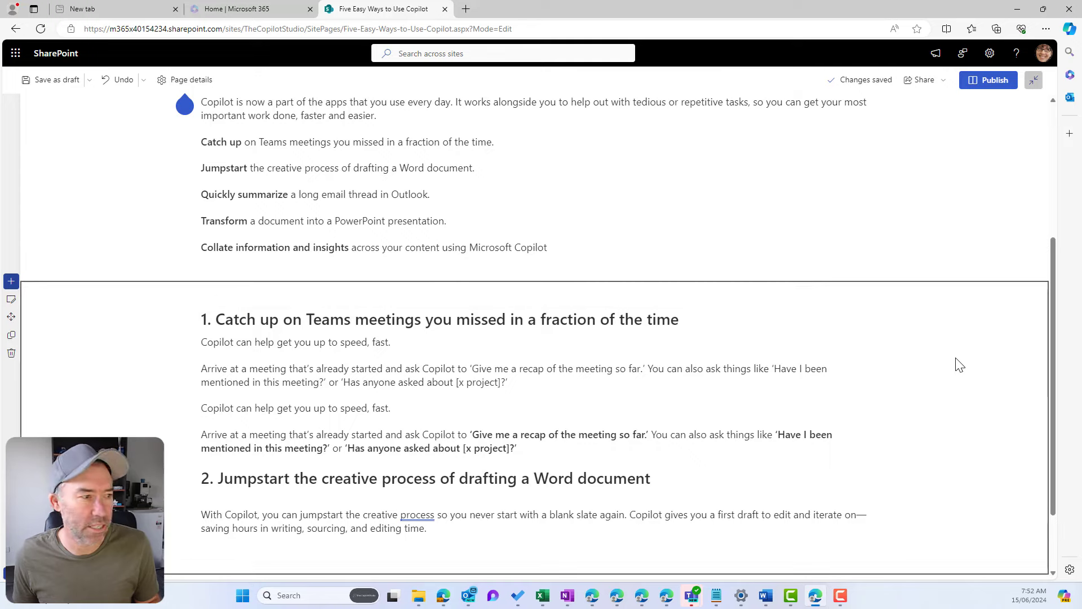
scroll(958, 366, "down", 2)
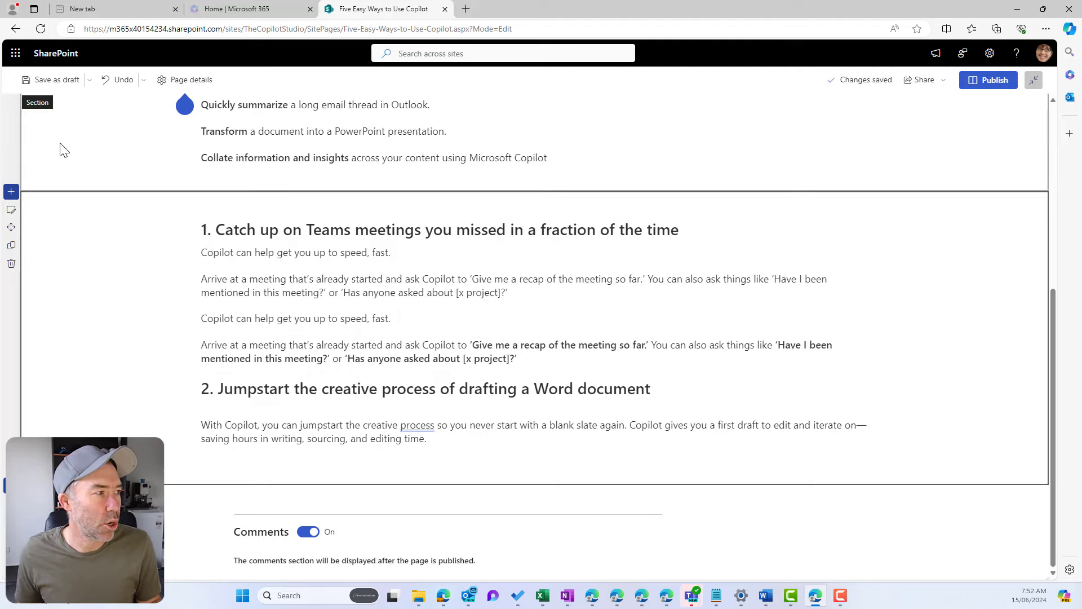
left_click(10, 209)
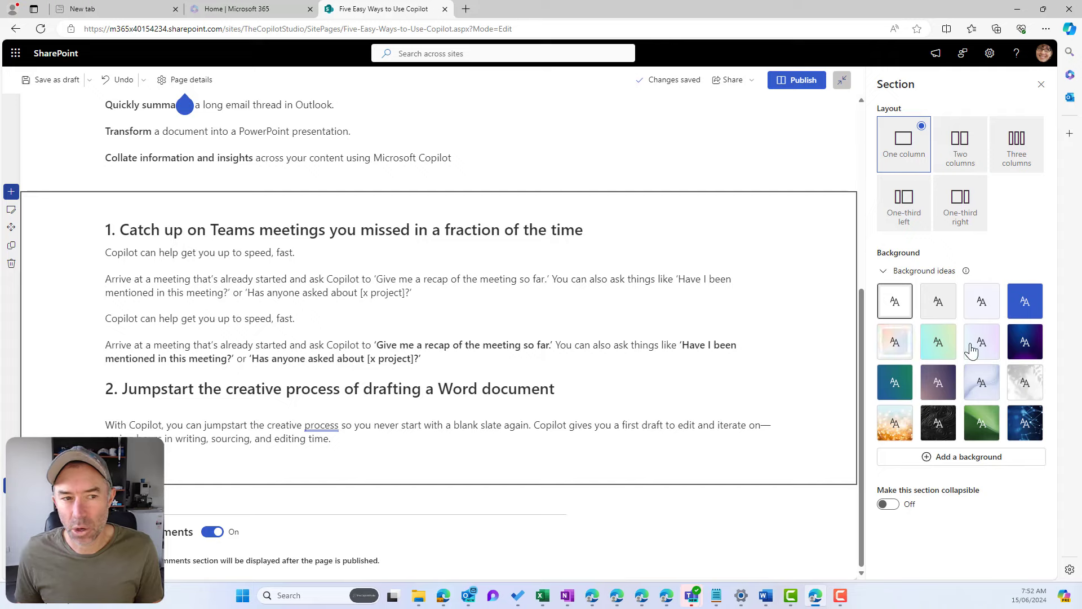
Try several background ideas on the section: light lavender shading, strong shading, the dark blue-purple gradient and the dark purple background
left_click(980, 304)
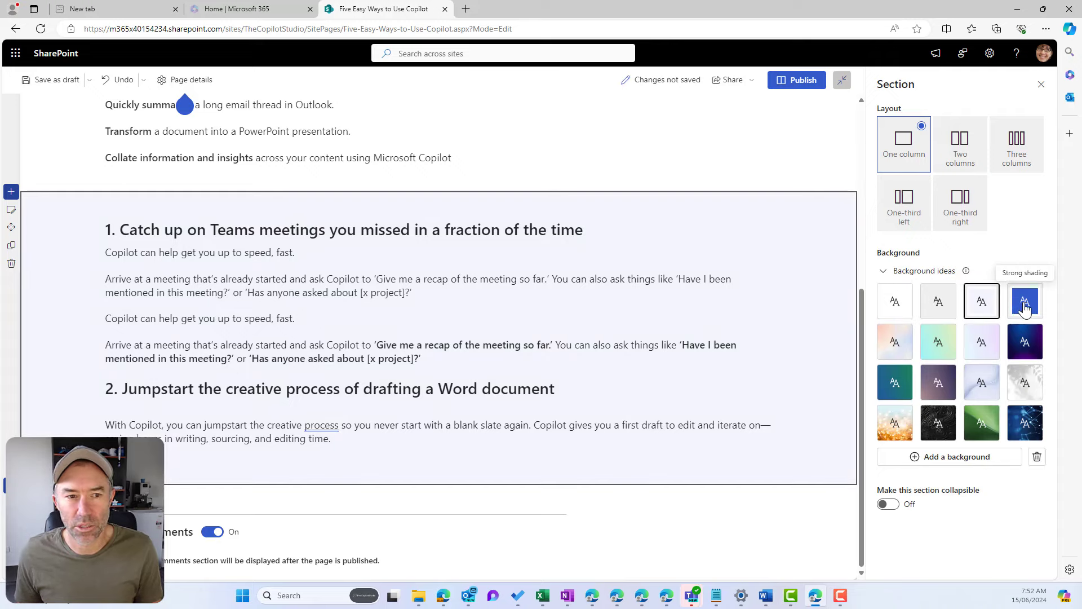
left_click(1025, 301)
left_click(1025, 342)
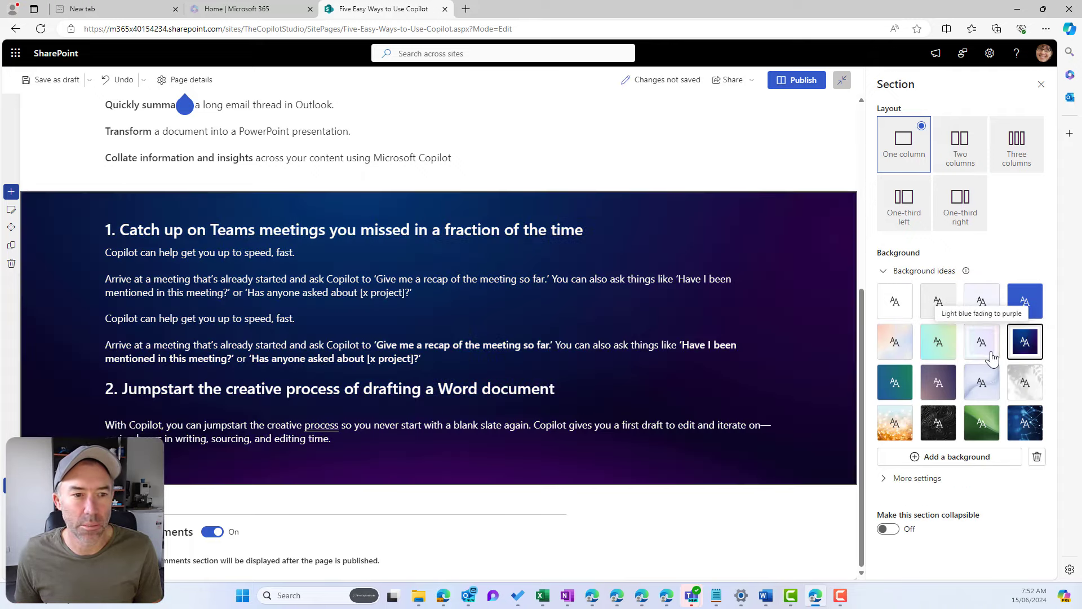
left_click(938, 382)
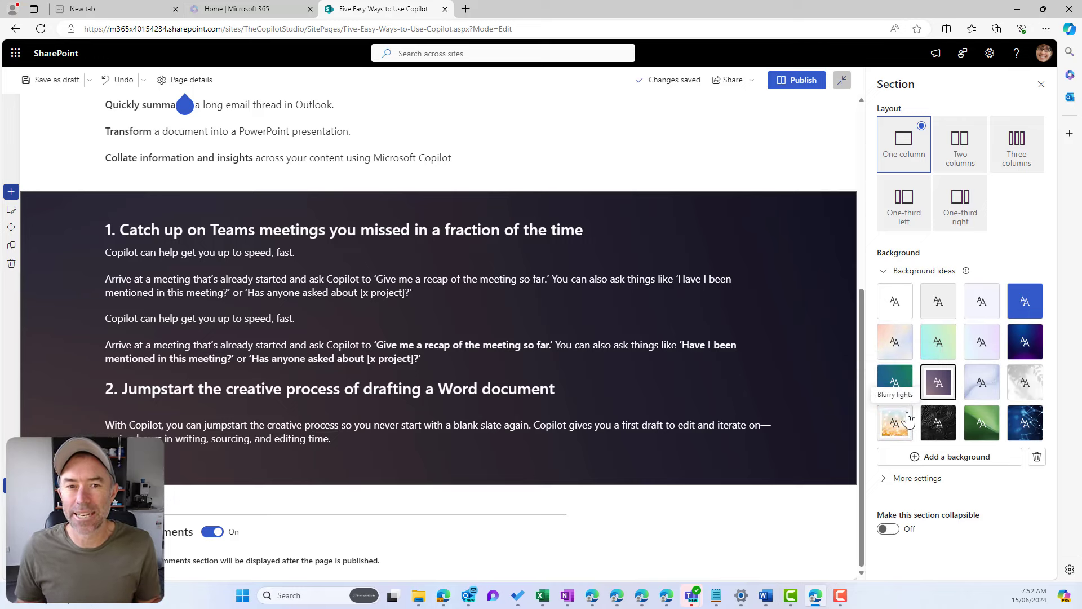
Upload the "Prompts from Copilot Lab" picture with the Copilot logo and add it as the section's custom background
left_click(930, 463)
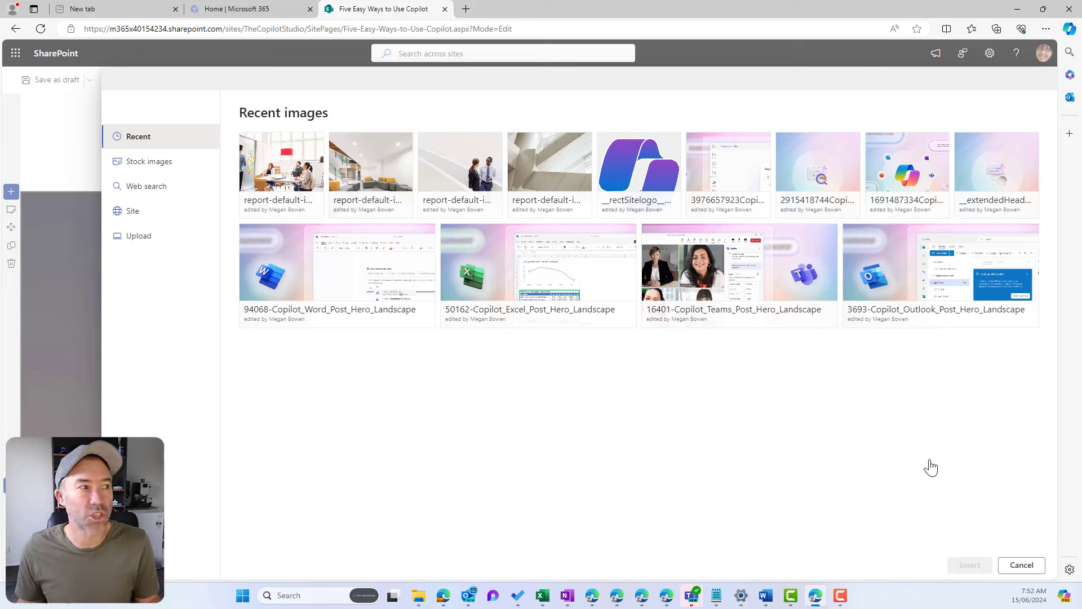
left_click(155, 244)
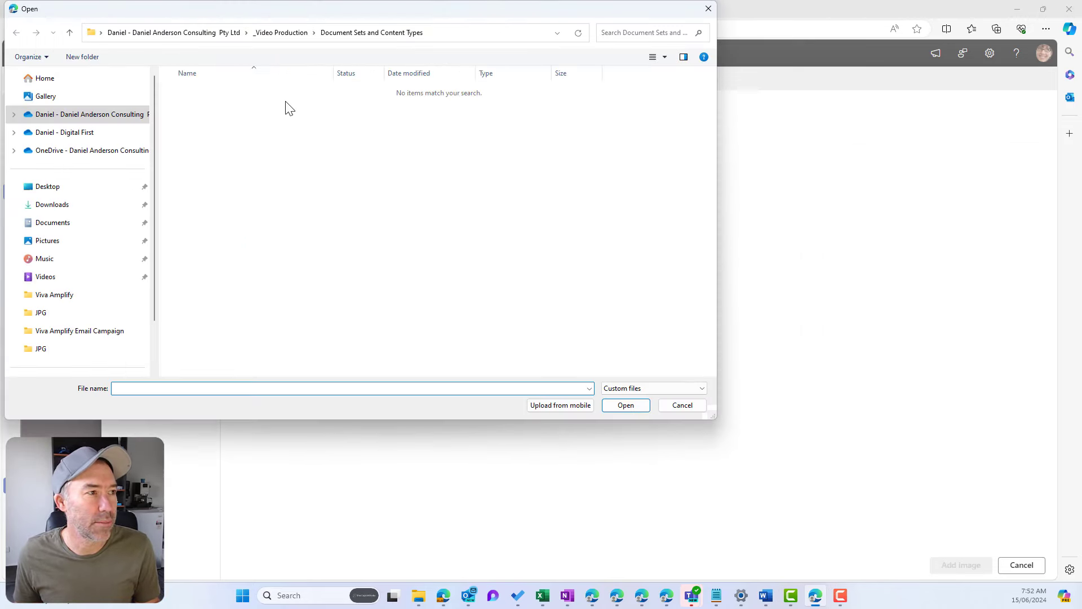
key("Escape")
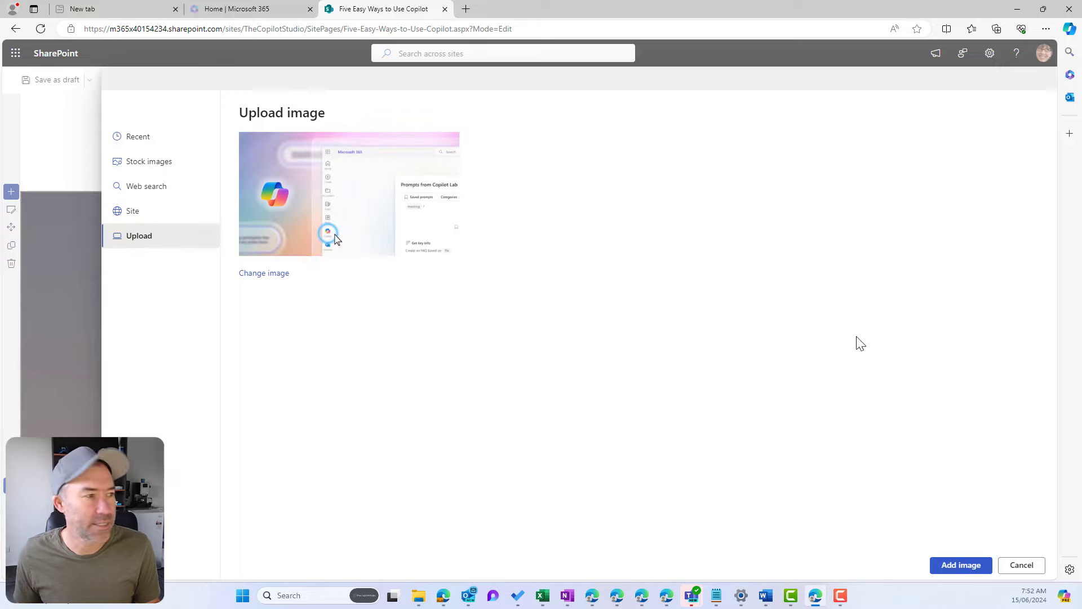
left_click(977, 568)
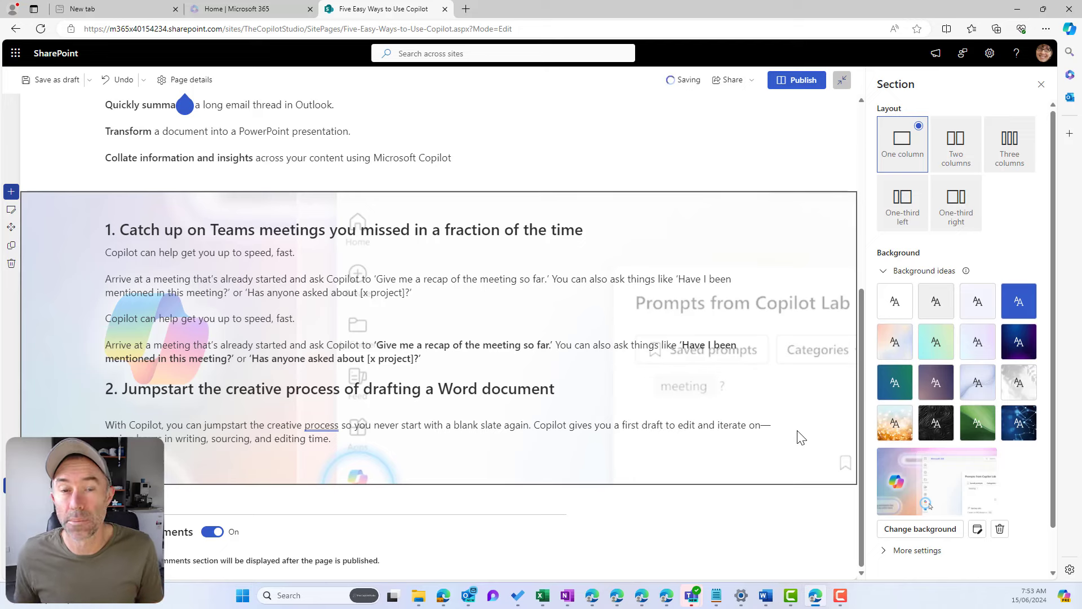
Expand the additional settings for the section's background image
scroll(978, 352, "down", 2)
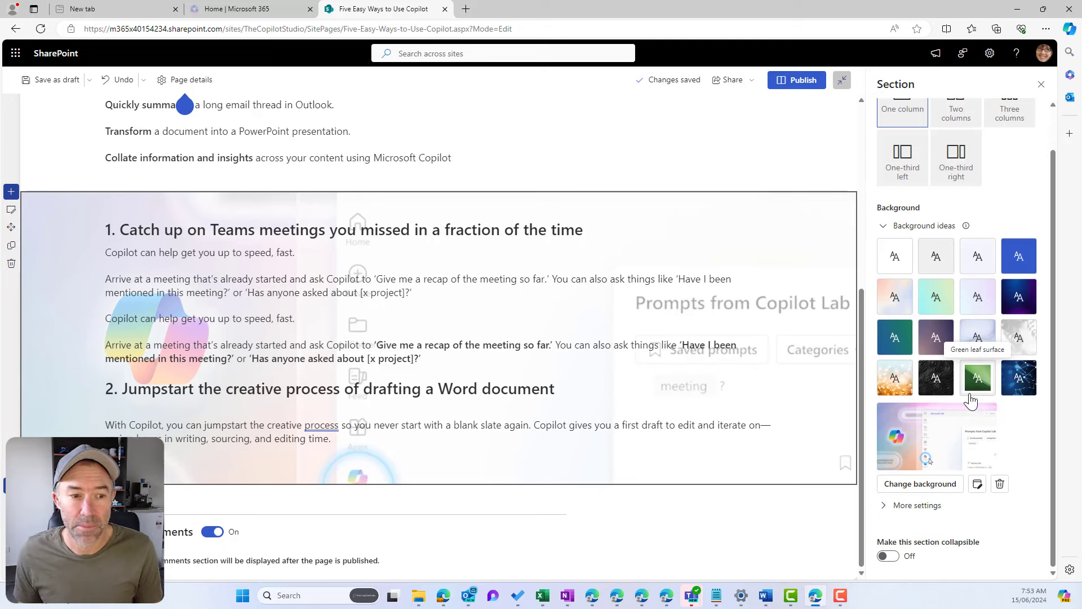
left_click(889, 506)
scroll(902, 502, "down", 4)
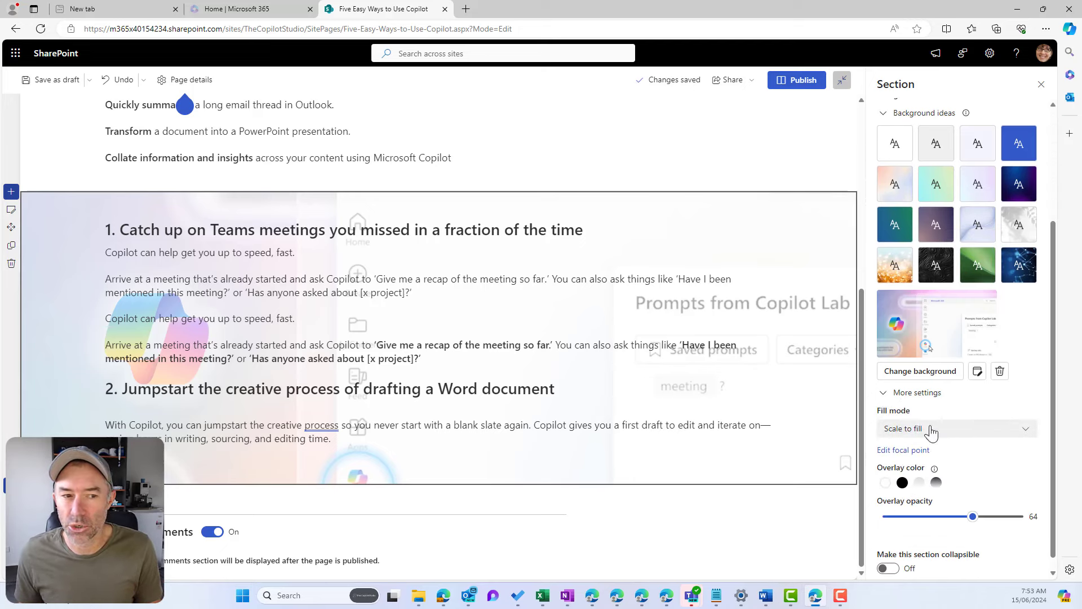
Try the Scale to fit, Tile and Original size fill modes on the background image, and return to Scale to fill
left_click(892, 434)
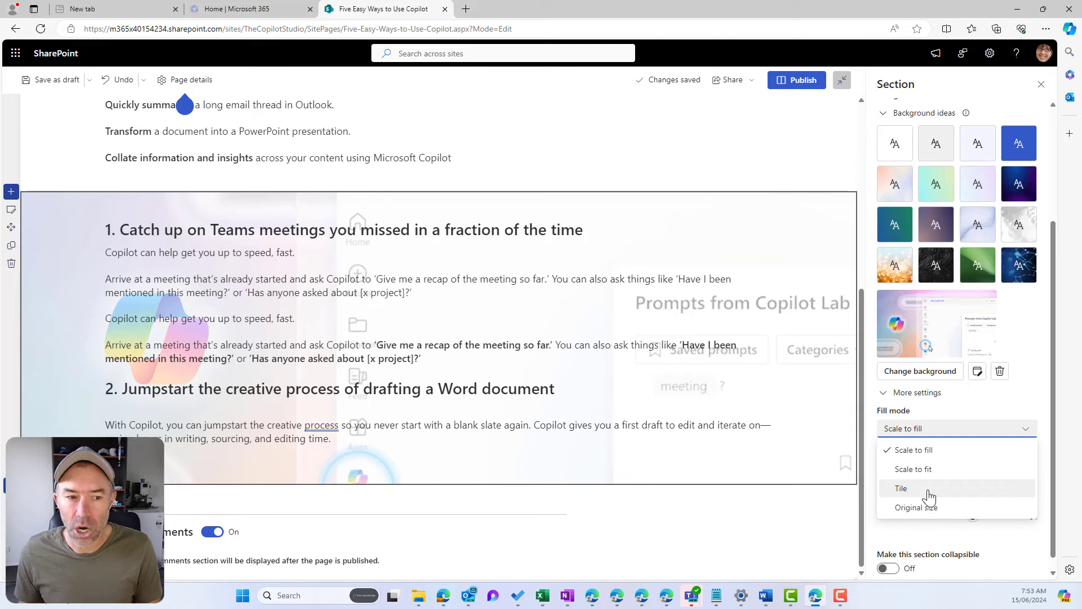
left_click(960, 468)
left_click(950, 434)
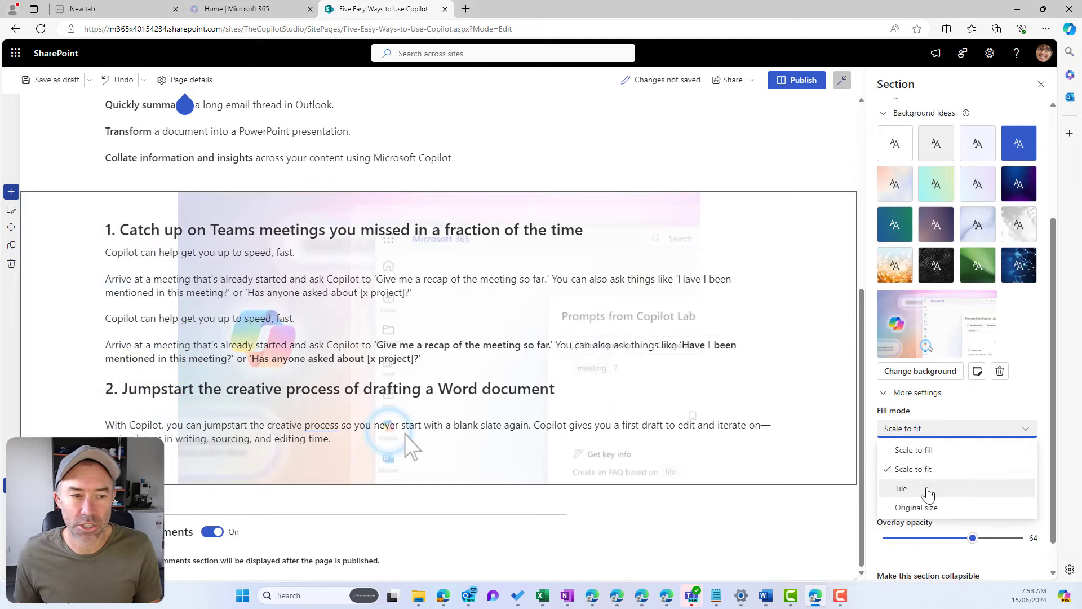
left_click(927, 494)
left_click(941, 435)
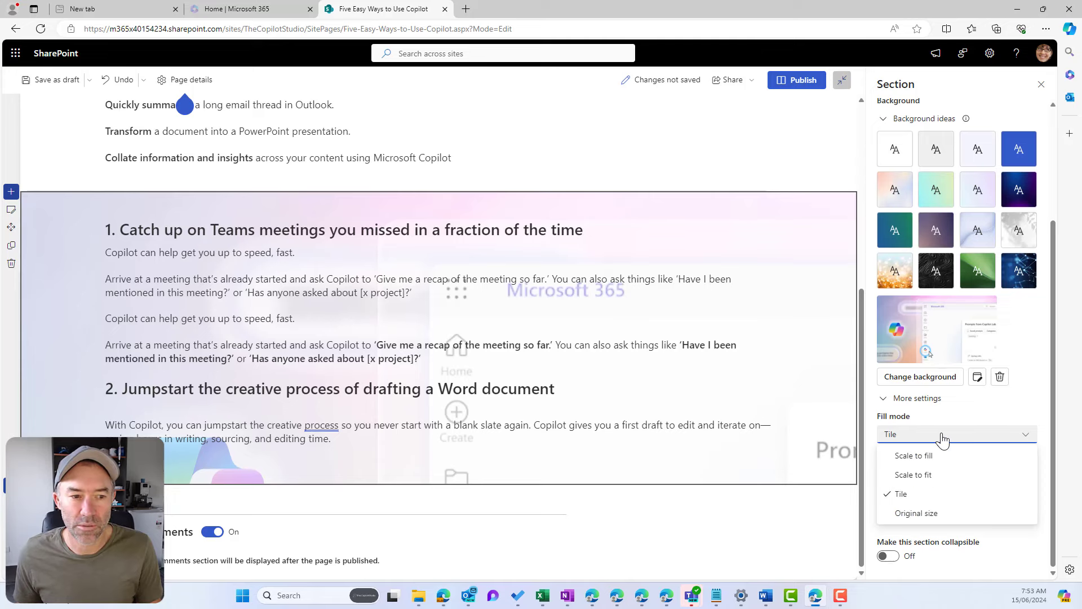
left_click(930, 514)
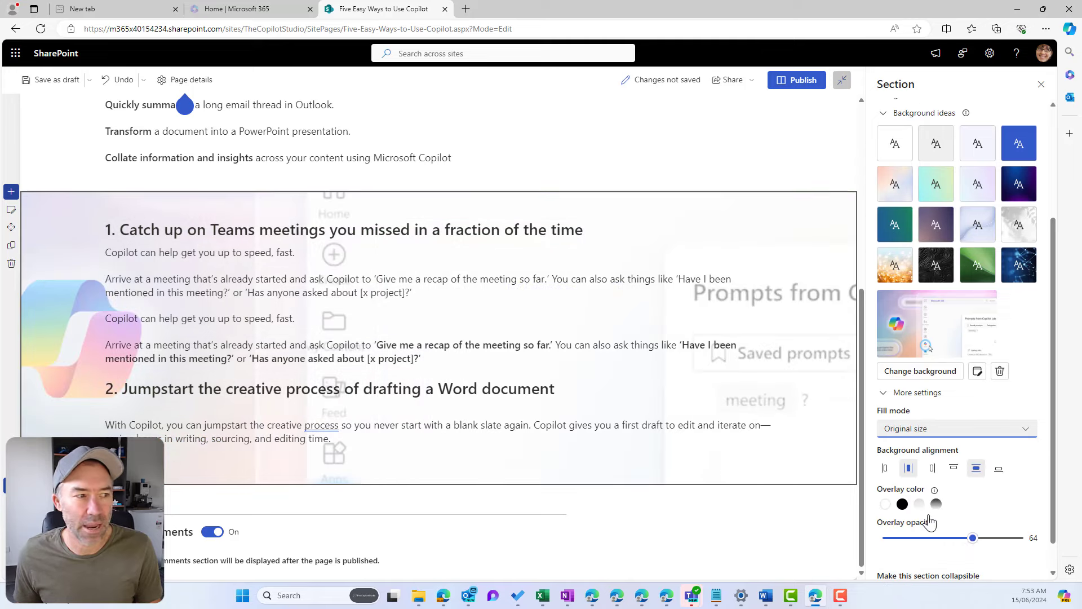
left_click(945, 431)
left_click(925, 450)
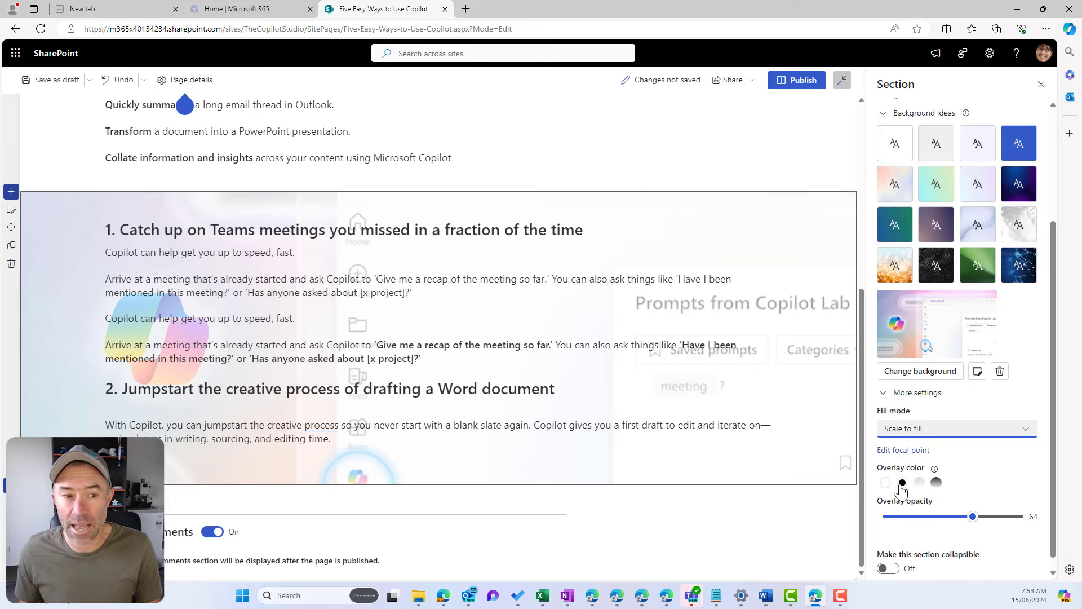
Apply the dark gradient overlay to the section background, with direction Left to right and overlay opacity 89
left_click(936, 483)
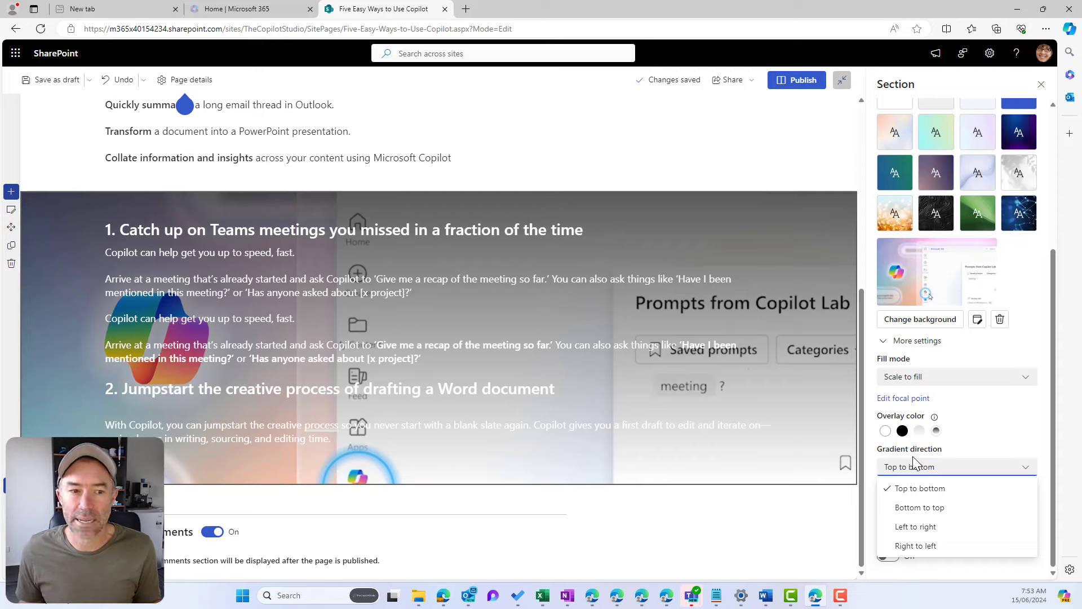
left_click(940, 528)
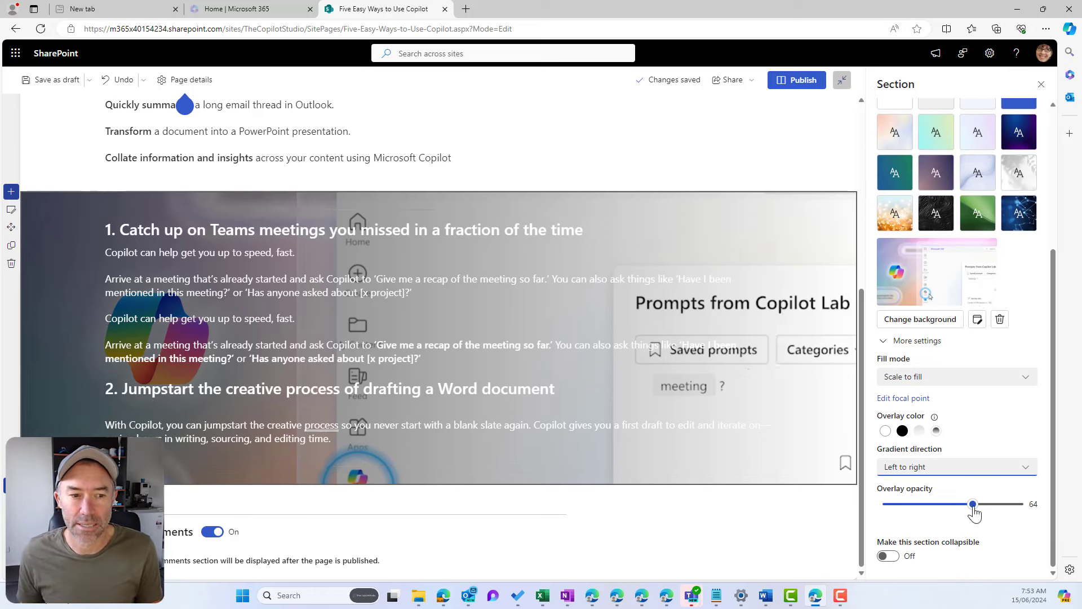
left_click_drag(974, 509, 1010, 510)
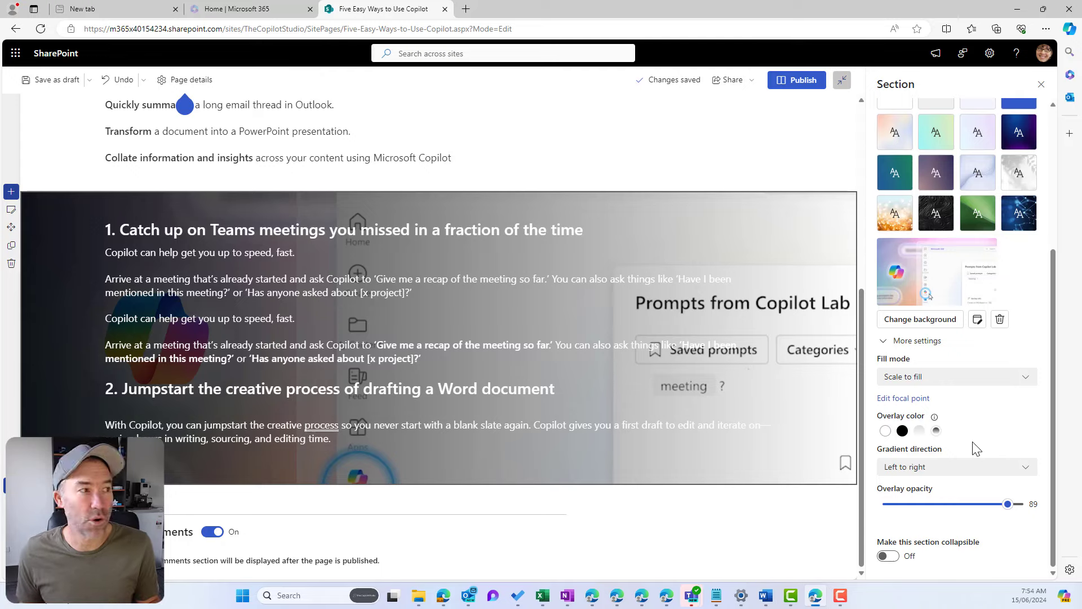
scroll(494, 346, "up", 6)
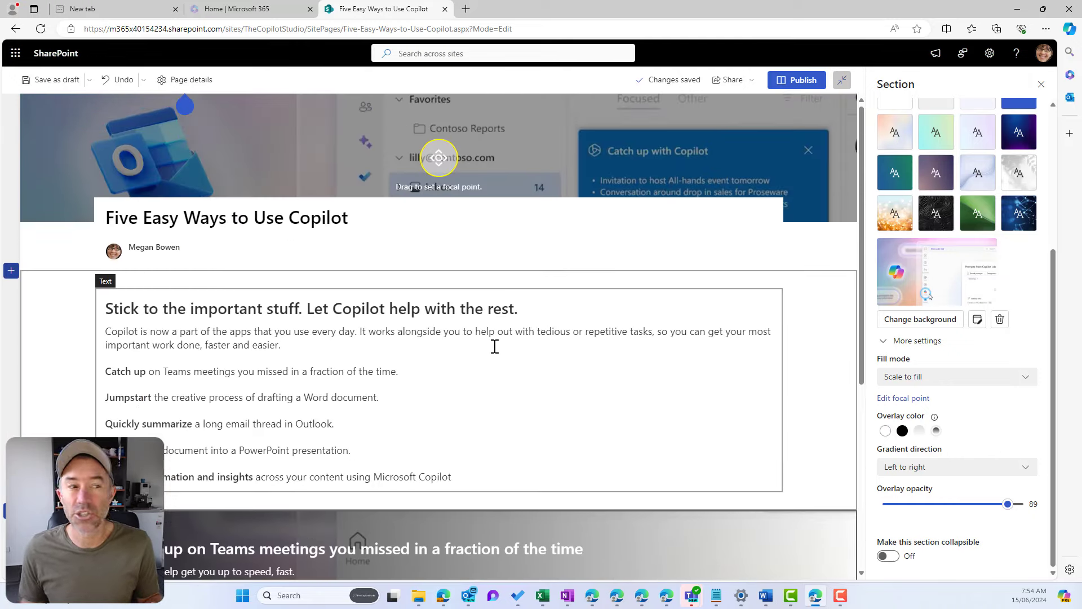
scroll(495, 346, "down", 2)
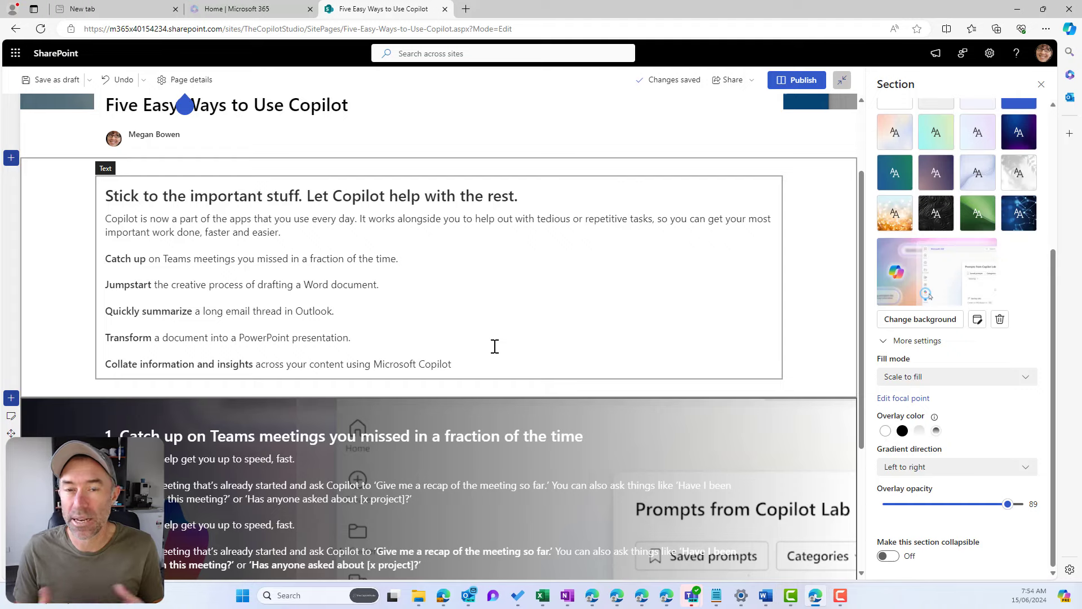
scroll(495, 346, "down", 3)
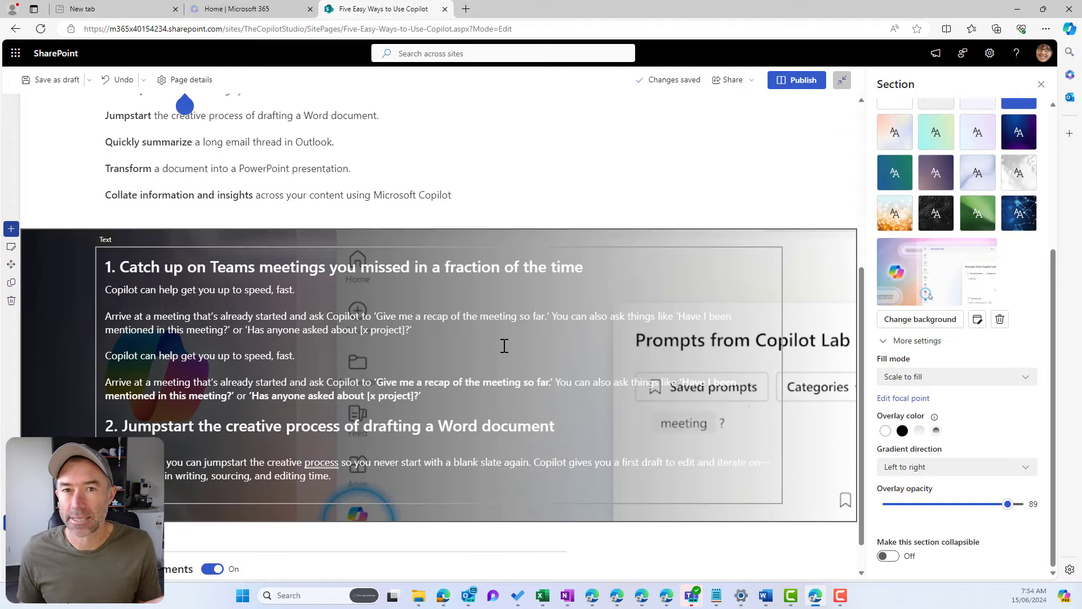